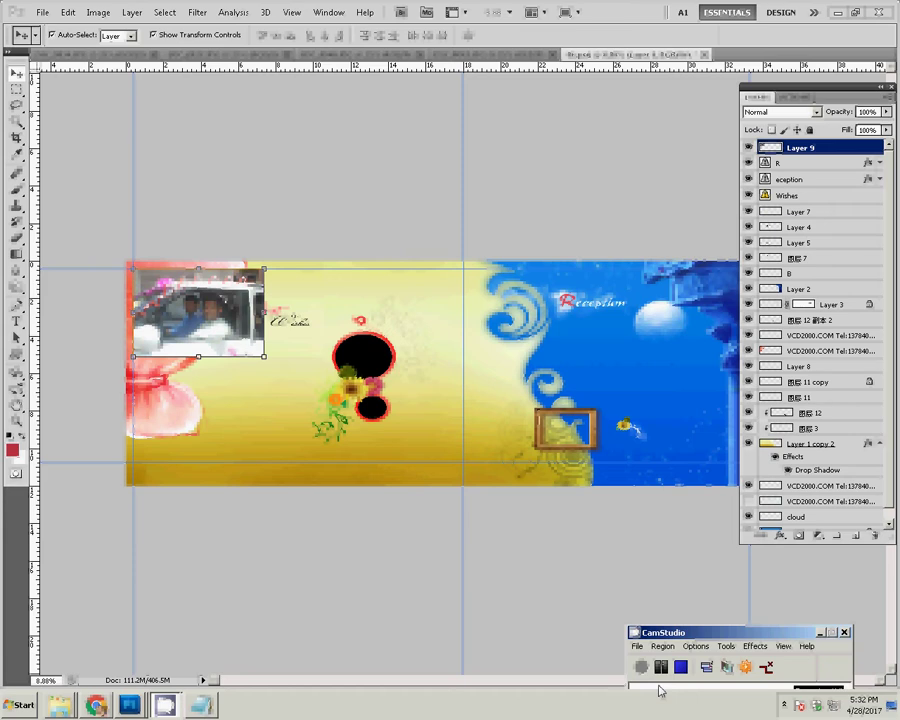
Switch to the car photo and apply Auto Tone, Auto Color and Auto Contrast
left_click(280, 376)
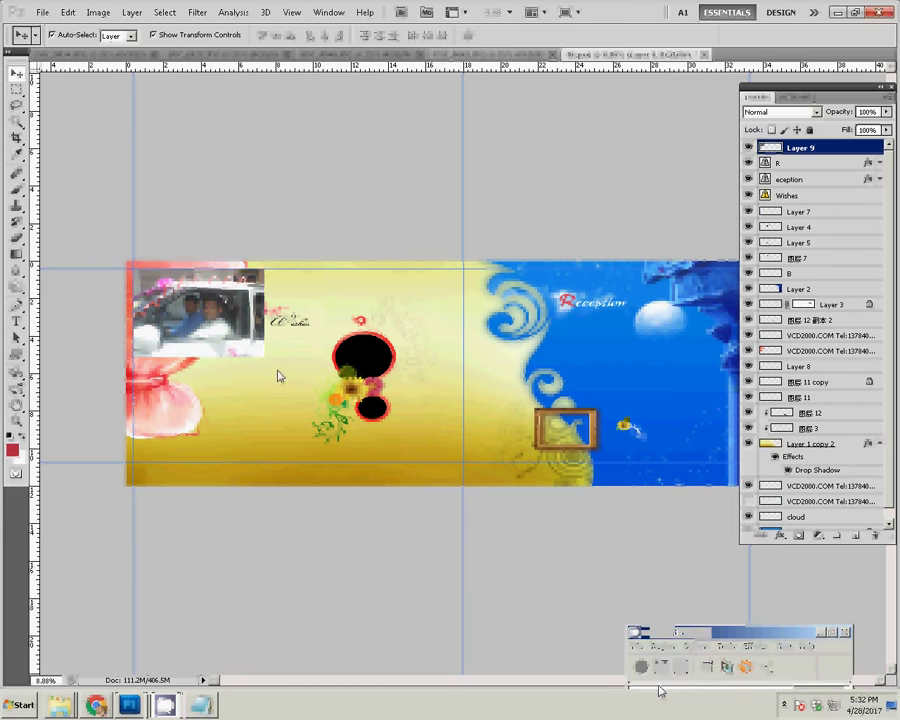
key("ctrl+Tab")
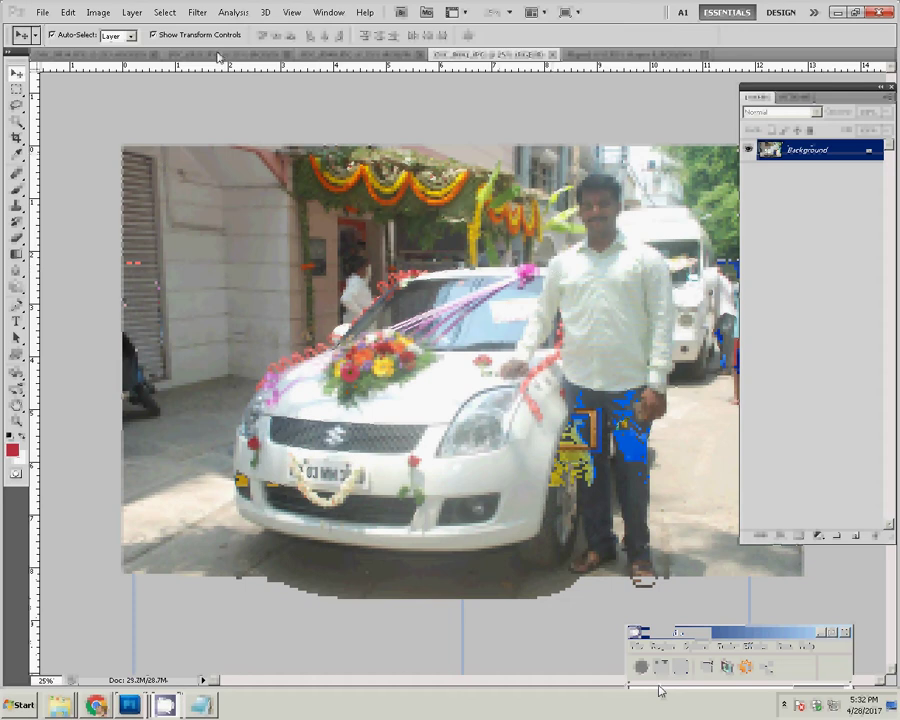
left_click(97, 14)
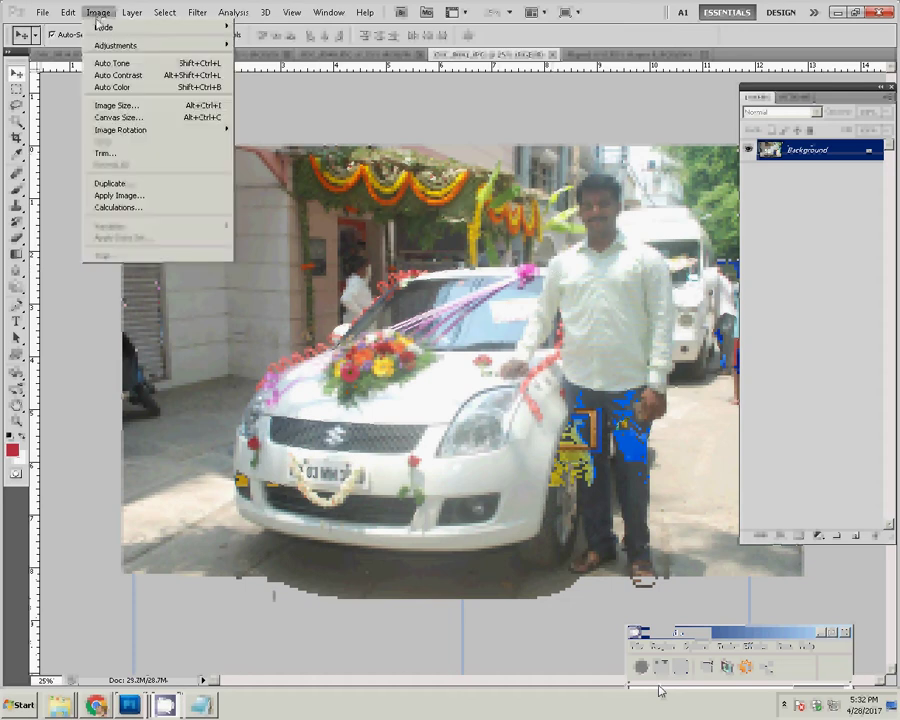
left_click(113, 64)
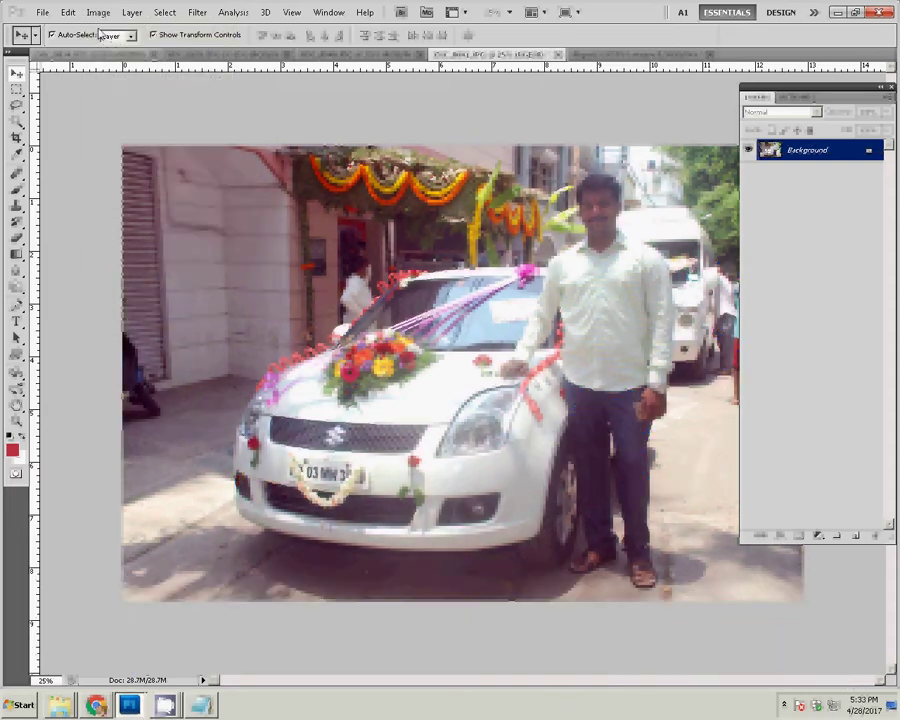
left_click(98, 12)
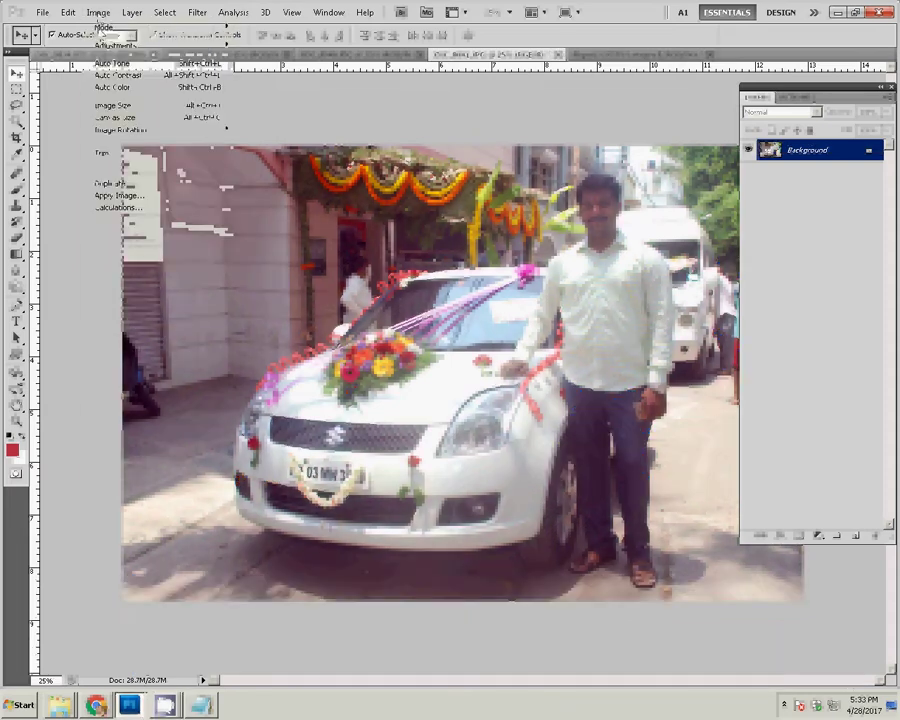
left_click(113, 88)
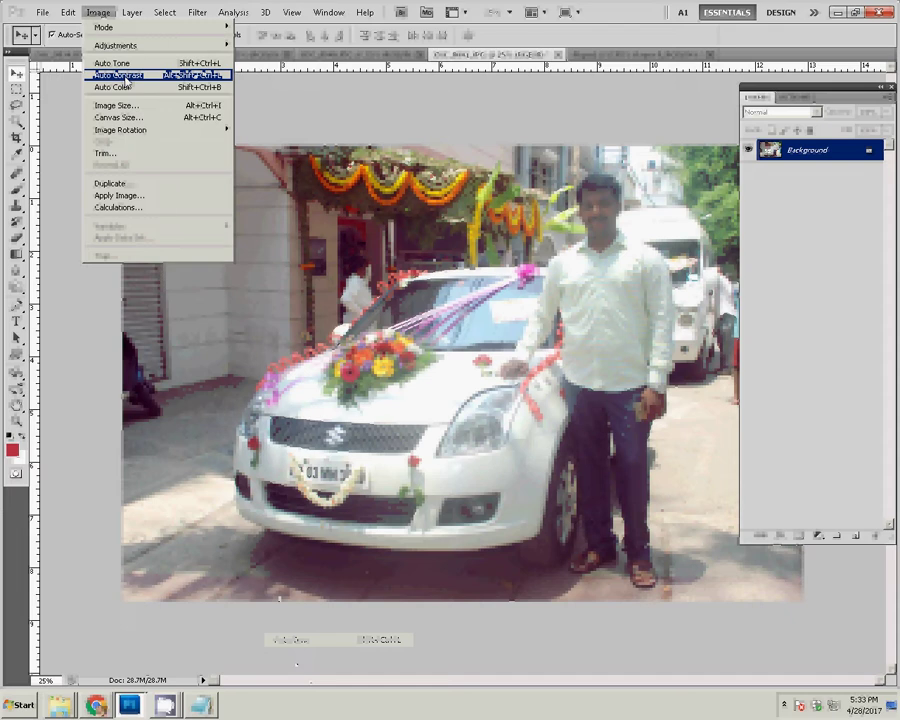
left_click(125, 76)
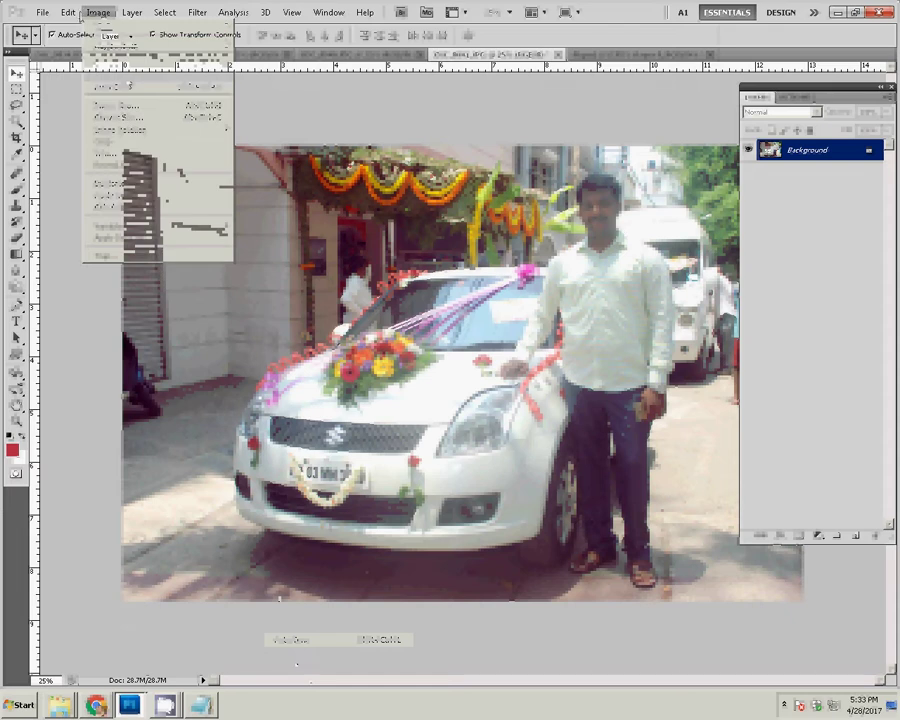
Resize the car photo to a document width of 7 inches
left_click(99, 14)
left_click(116, 105)
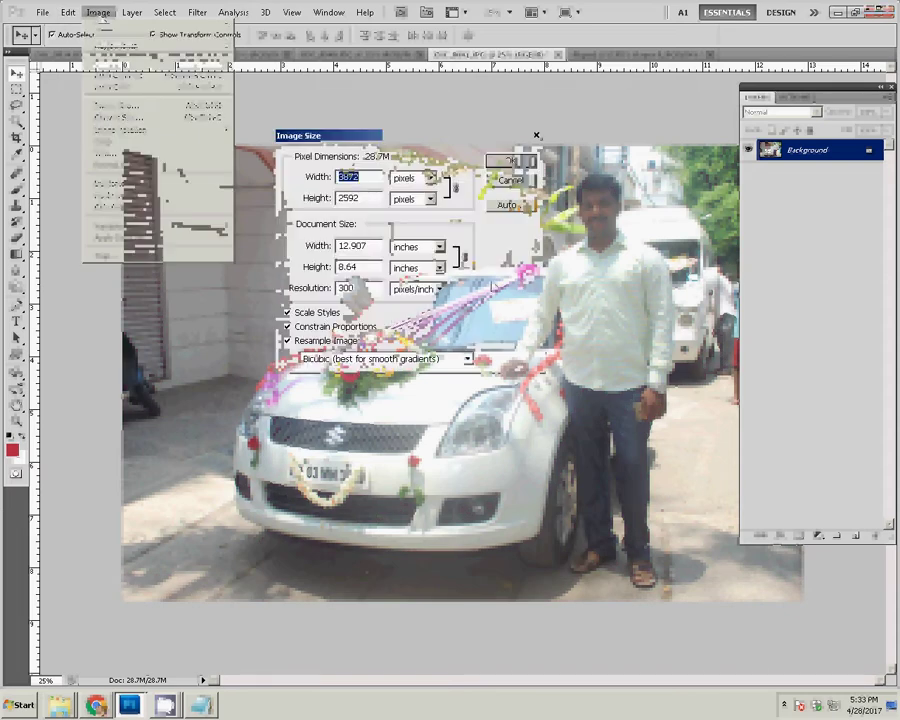
key("Tab")
key("Tab")
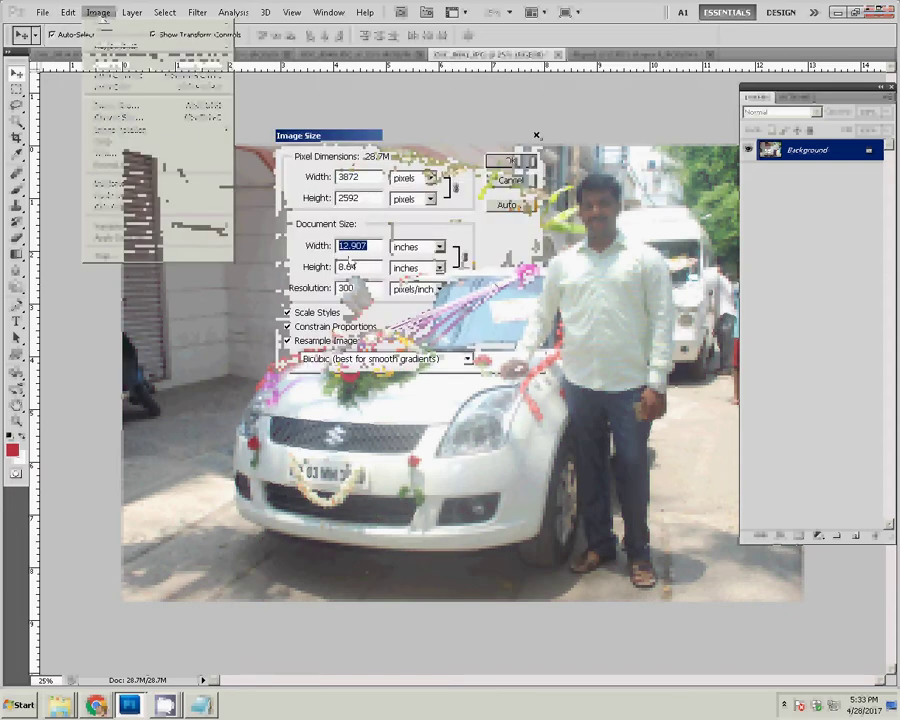
type("7")
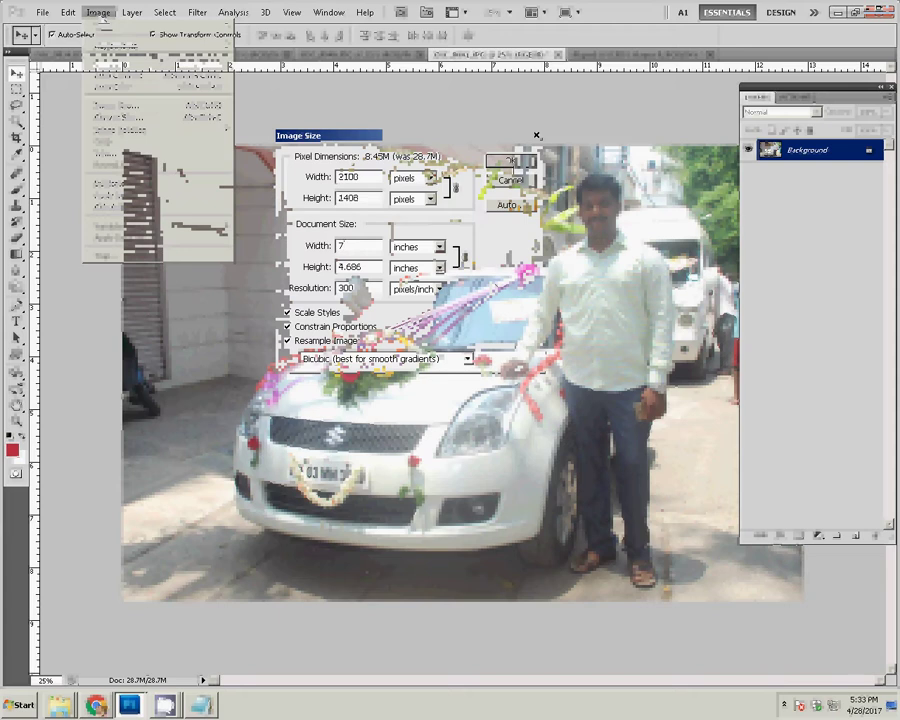
key("Return")
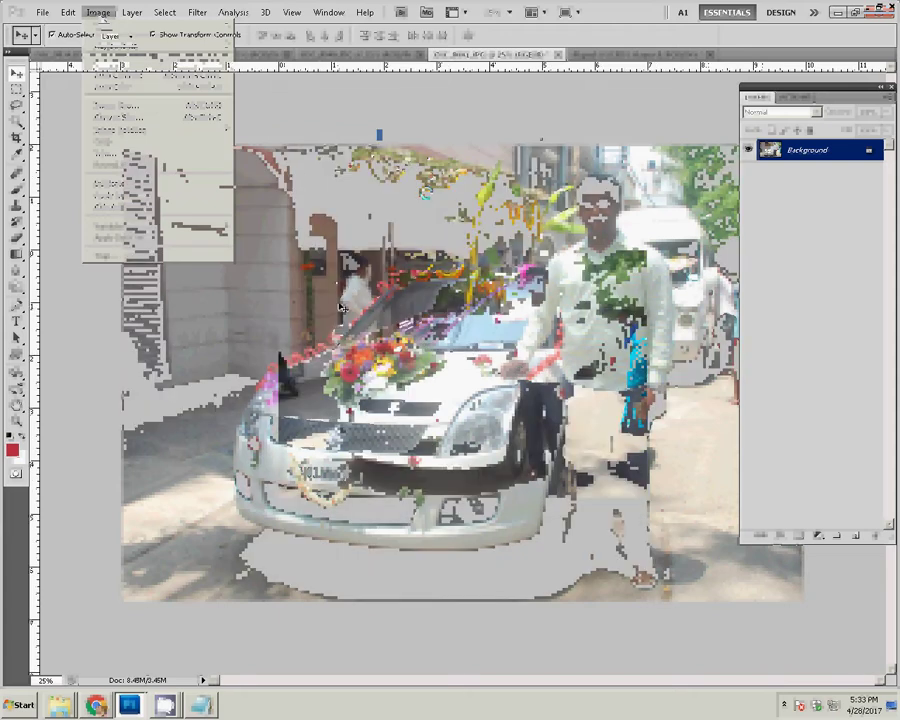
Cut the car photo to the clipboard and close it without saving
left_click(66, 13)
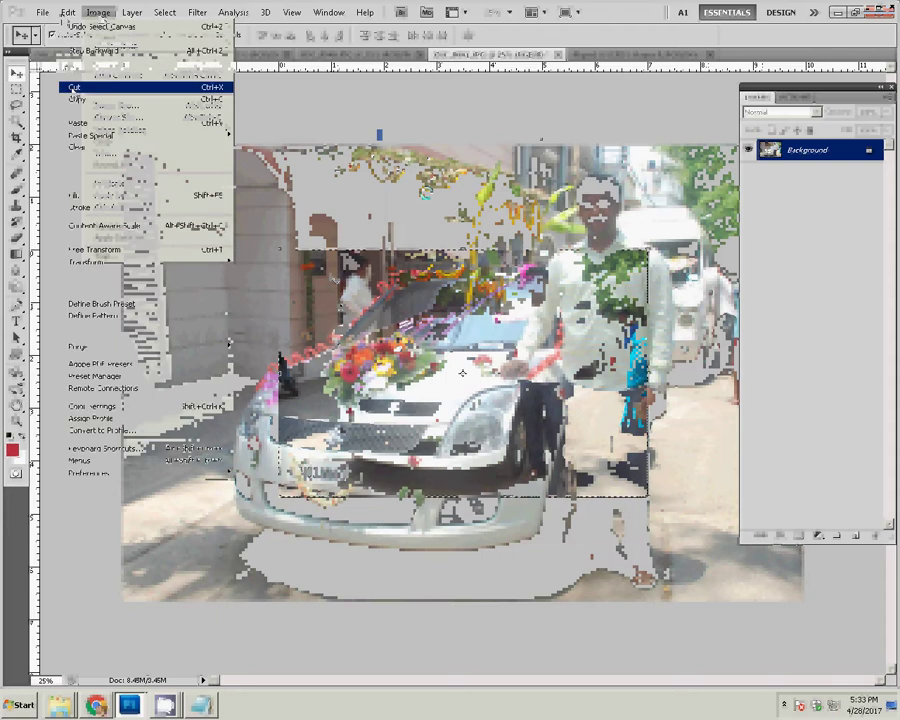
left_click(72, 90)
key("ctrl+w")
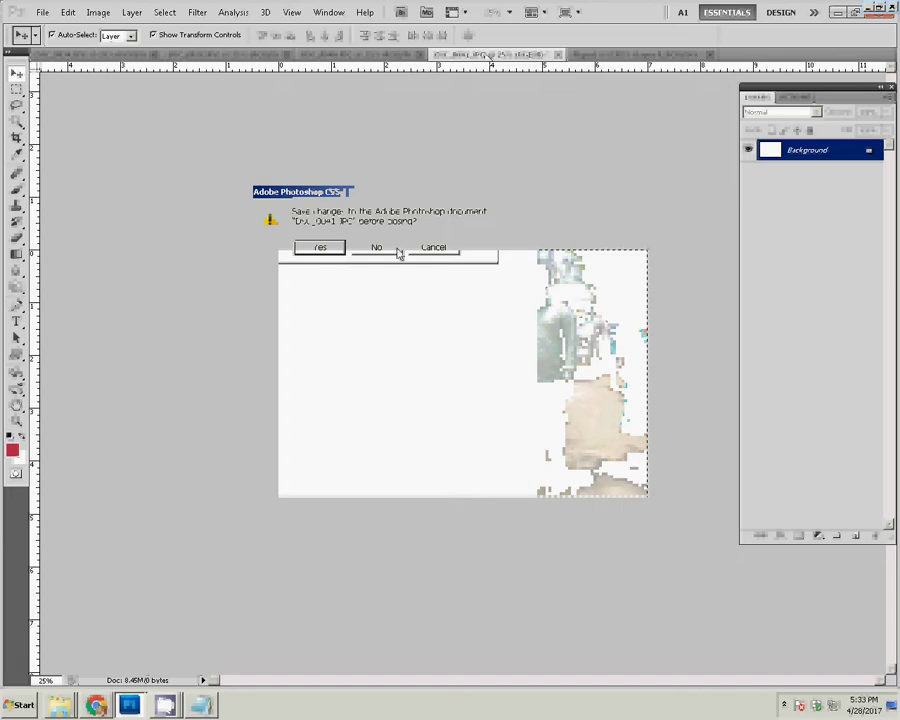
left_click(396, 250)
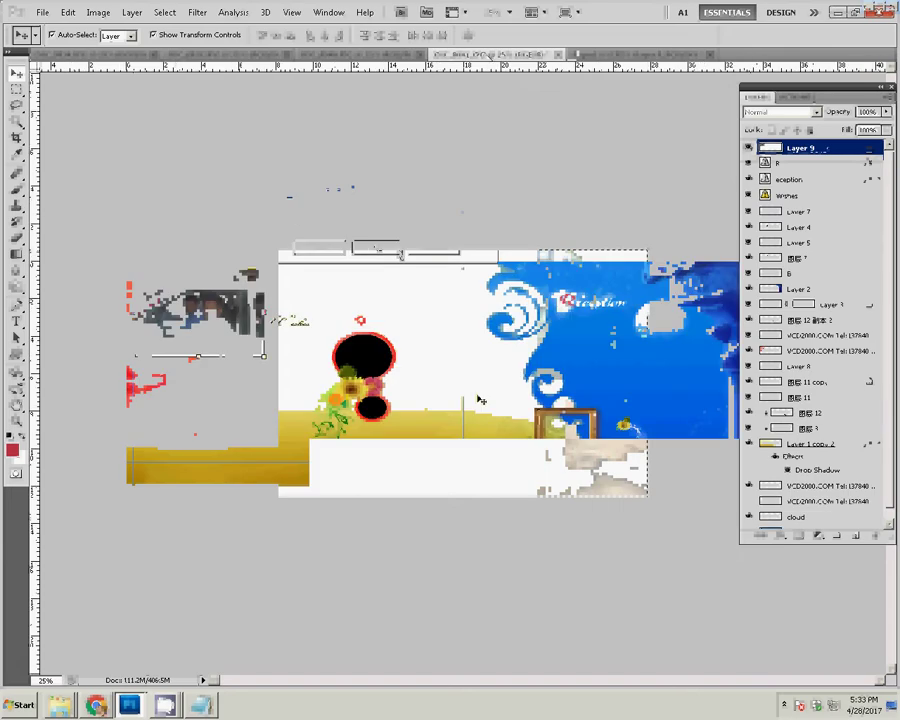
Paste the car photo into the album as Layer 10 and align it beneath Layer 9
left_click(68, 12)
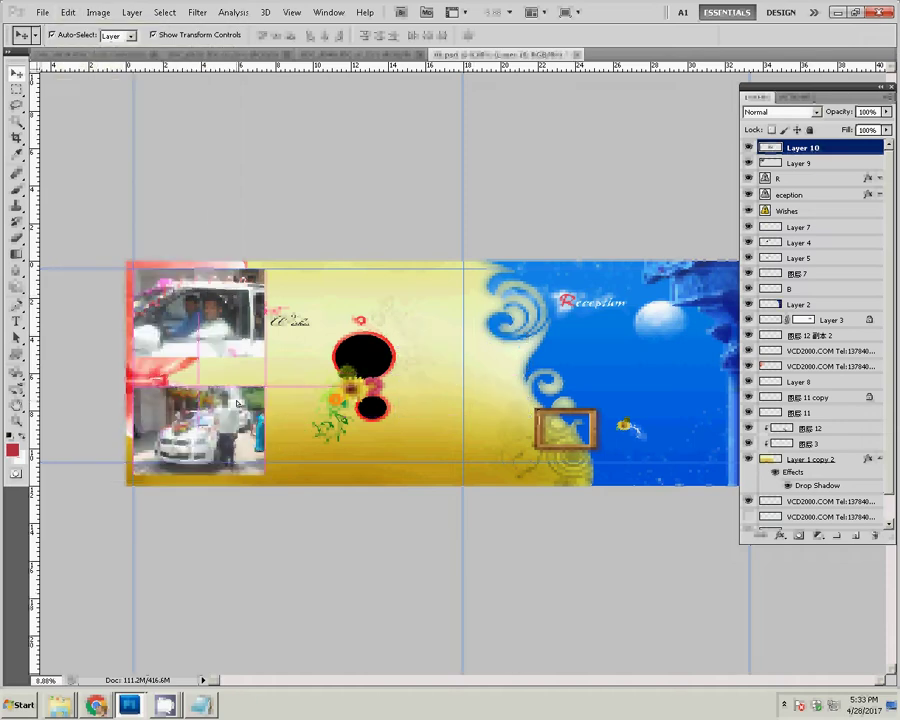
left_click(230, 307)
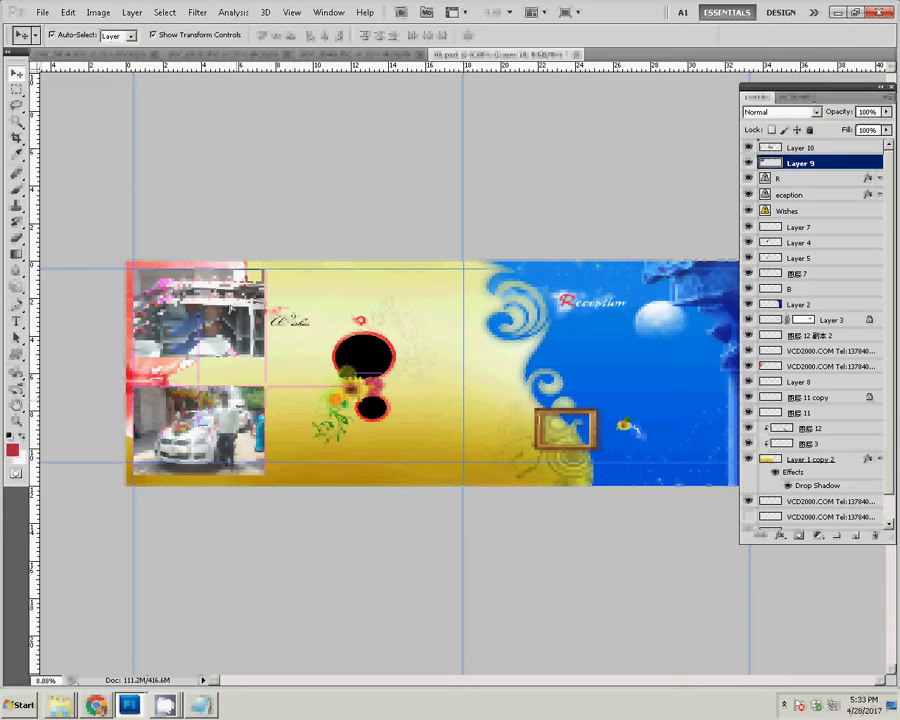
left_click_drag(230, 306, 231, 316)
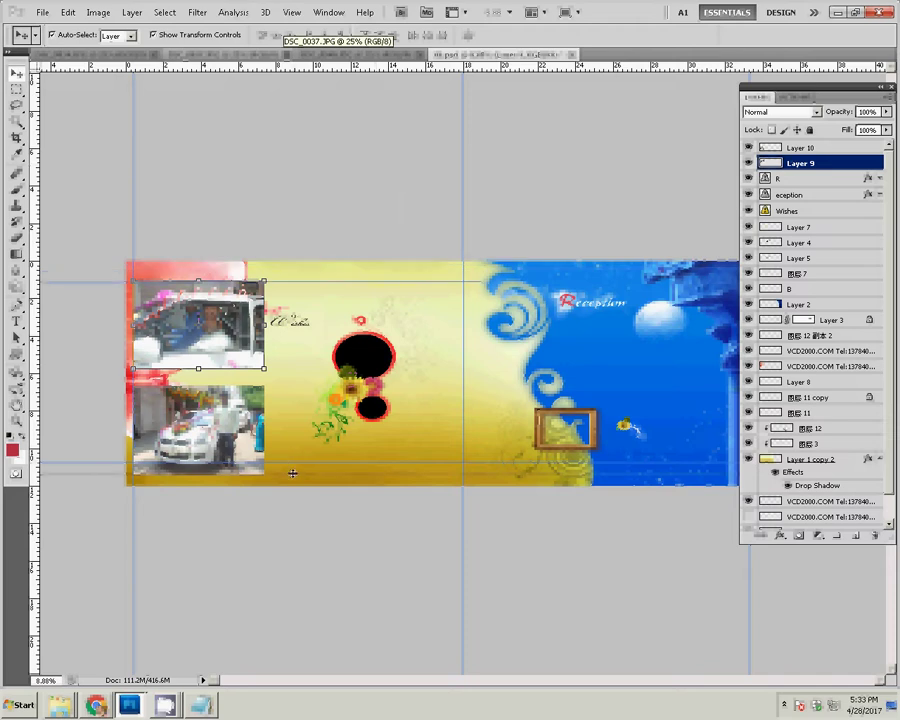
left_click_drag(292, 472, 290, 473)
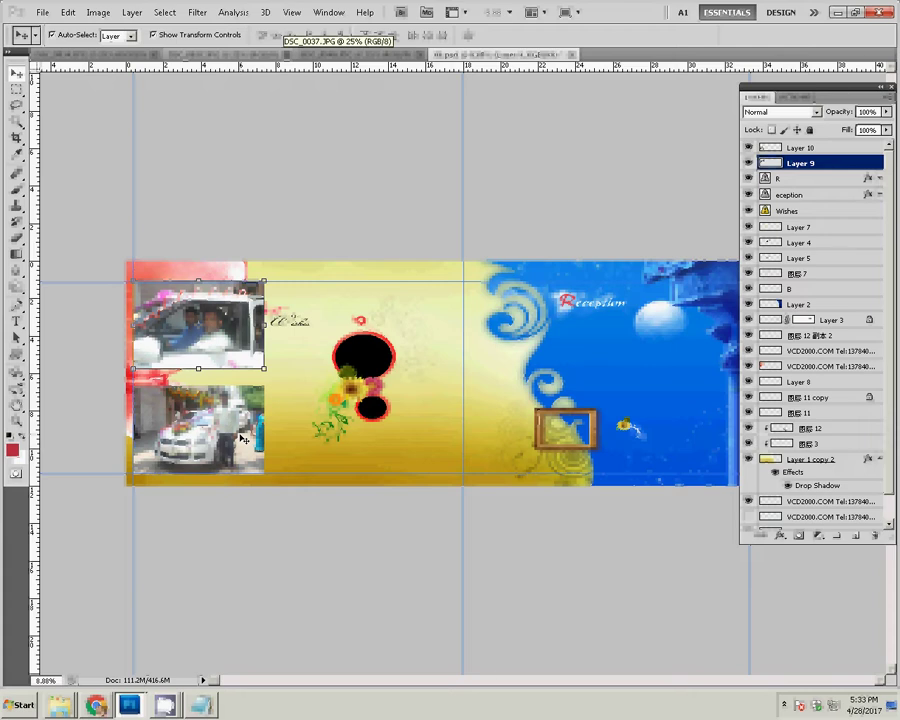
left_click(800, 147)
key("ctrl+Tab")
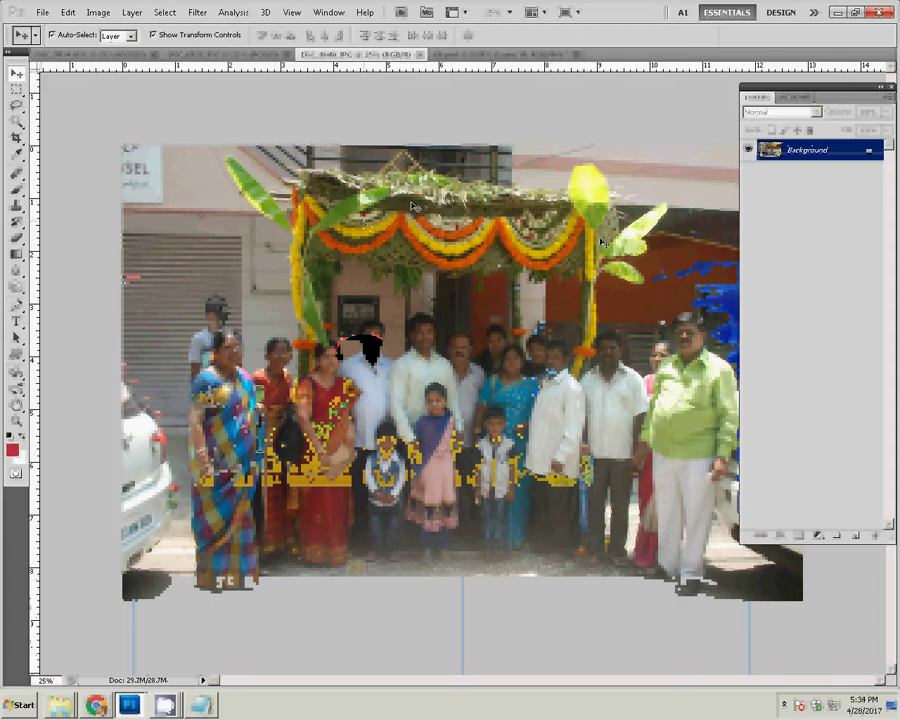
Resize the group photo to 7 inches wide, then close it without saving
left_click(98, 12)
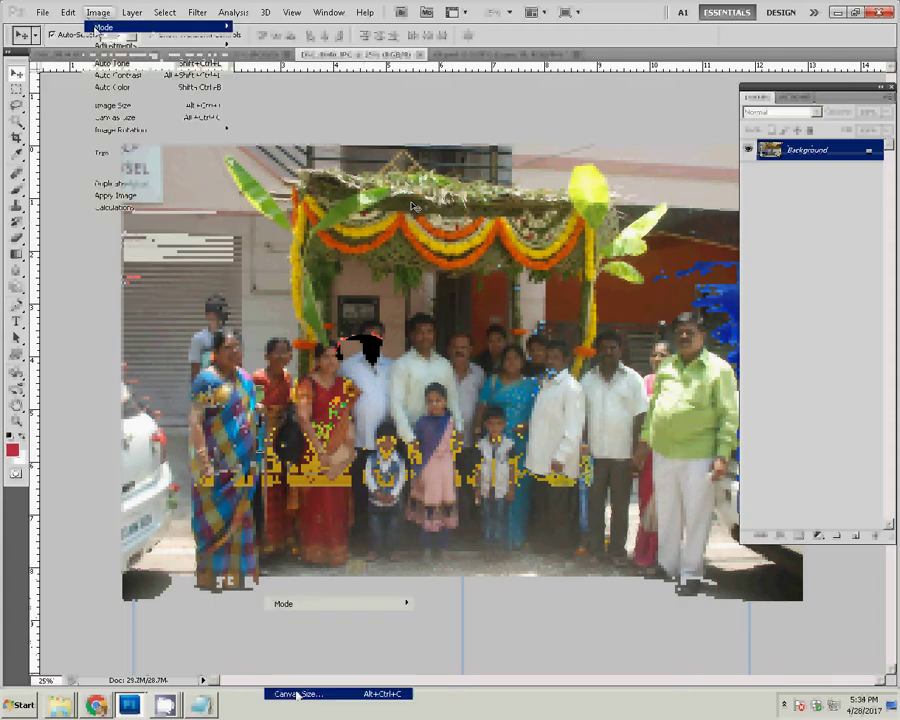
left_click(113, 105)
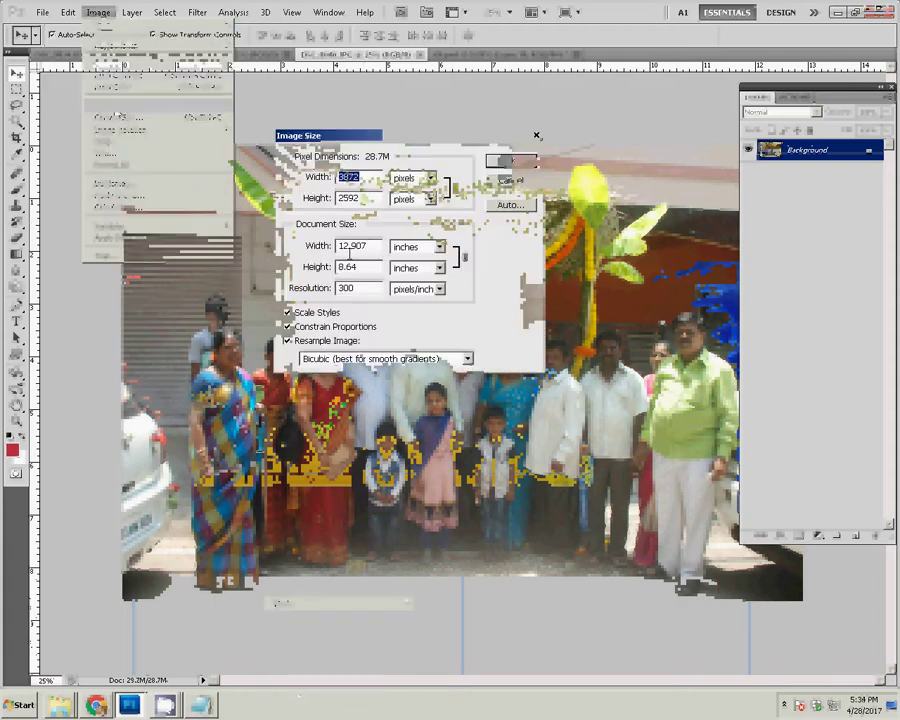
double_click(363, 247)
type("7")
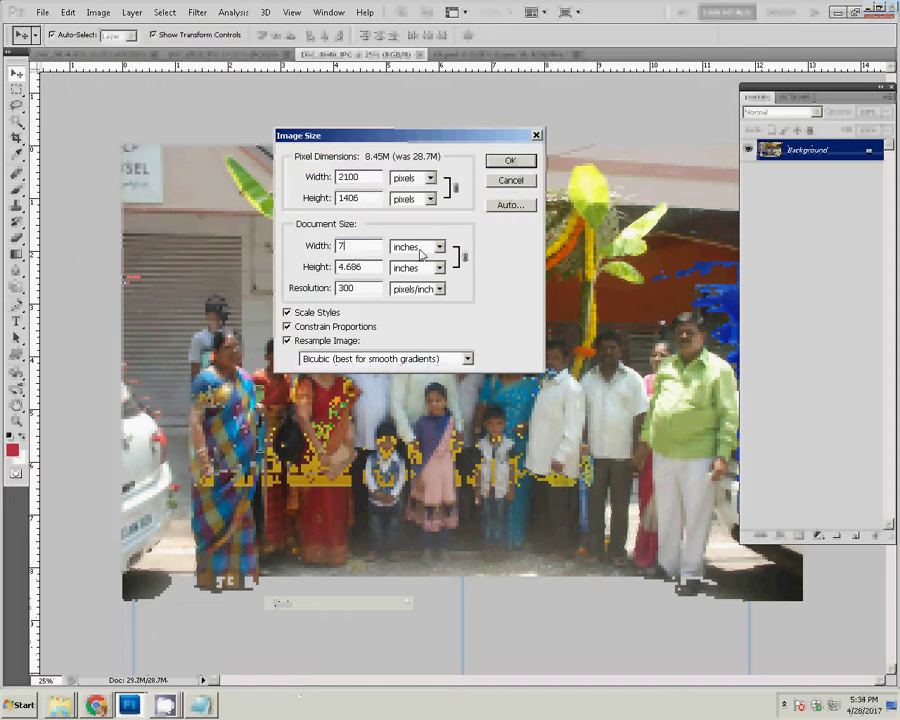
left_click(510, 162)
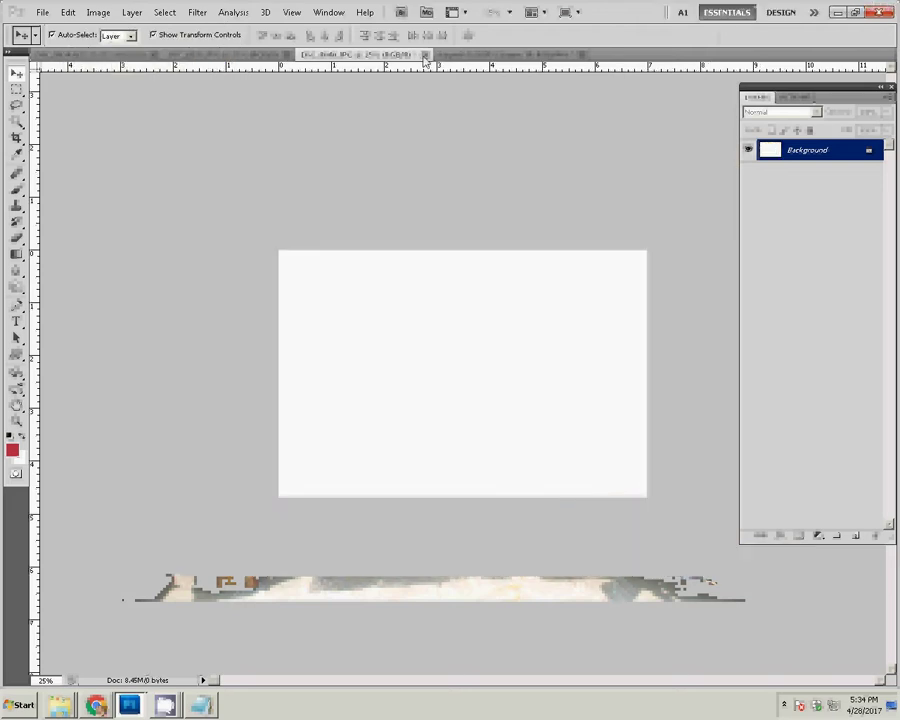
key("ctrl+w")
left_click(379, 251)
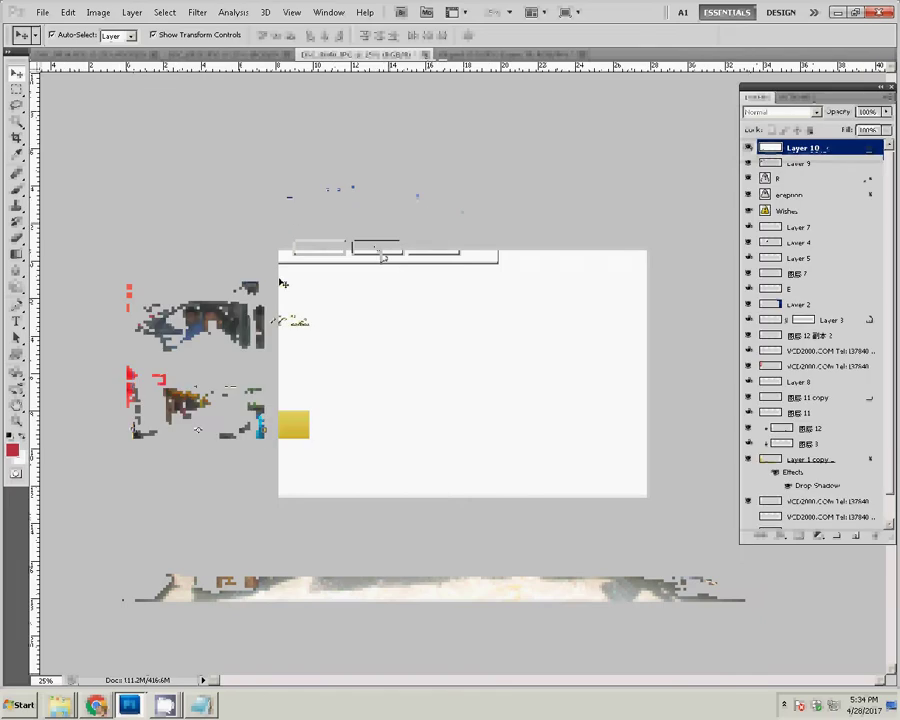
Paste the group photo into the album and position it beside the car photos
left_click(68, 12)
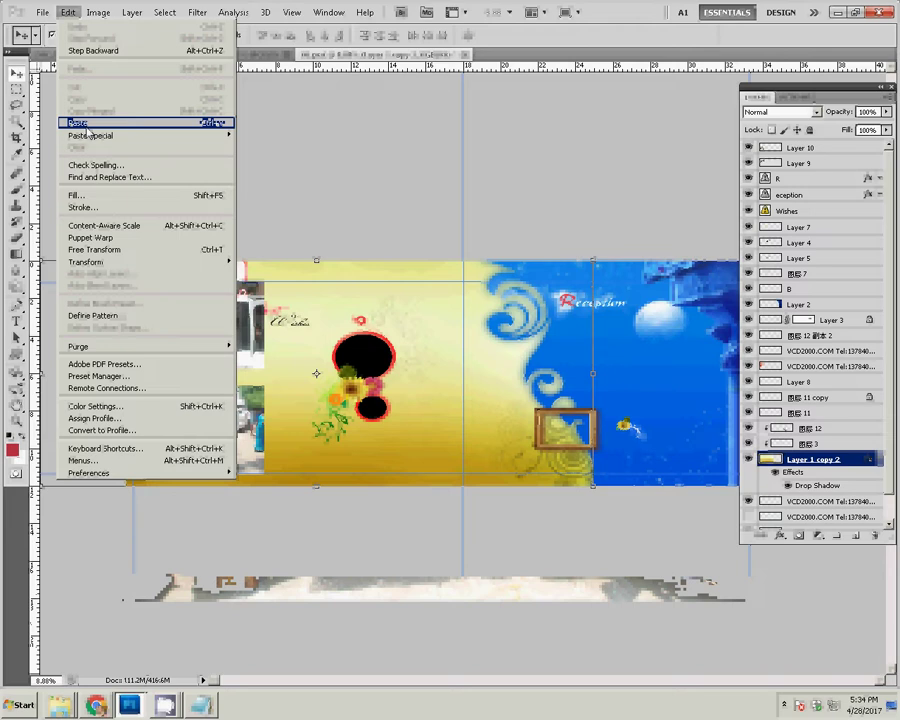
left_click(80, 123)
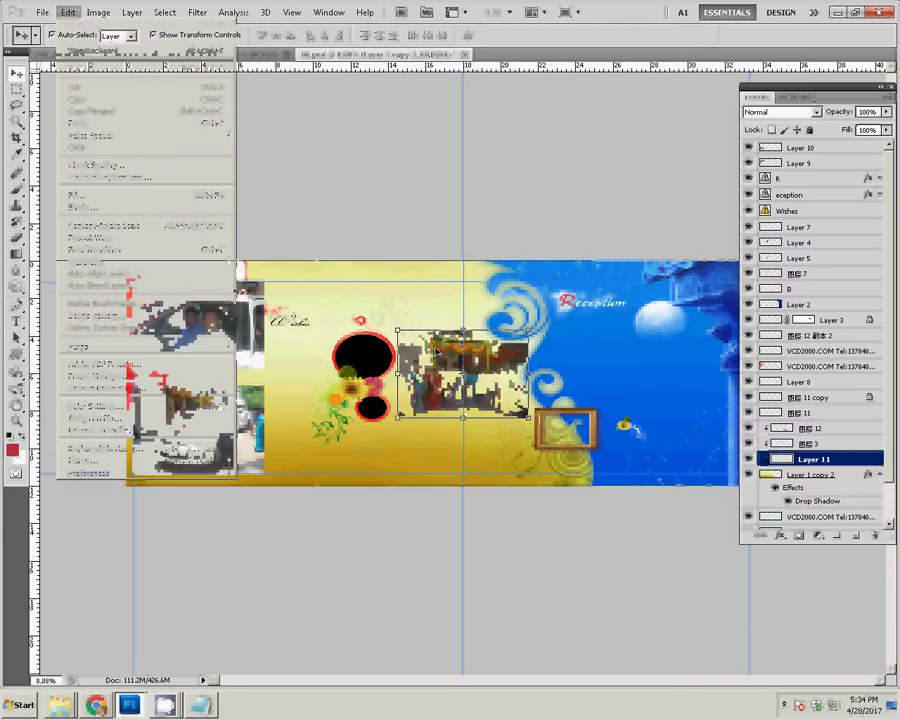
mouse_move(427, 347)
left_mouse_down()
mouse_move(302, 299)
mouse_move(281, 320)
mouse_move(296, 320)
left_mouse_up()
key("ctrl+t")
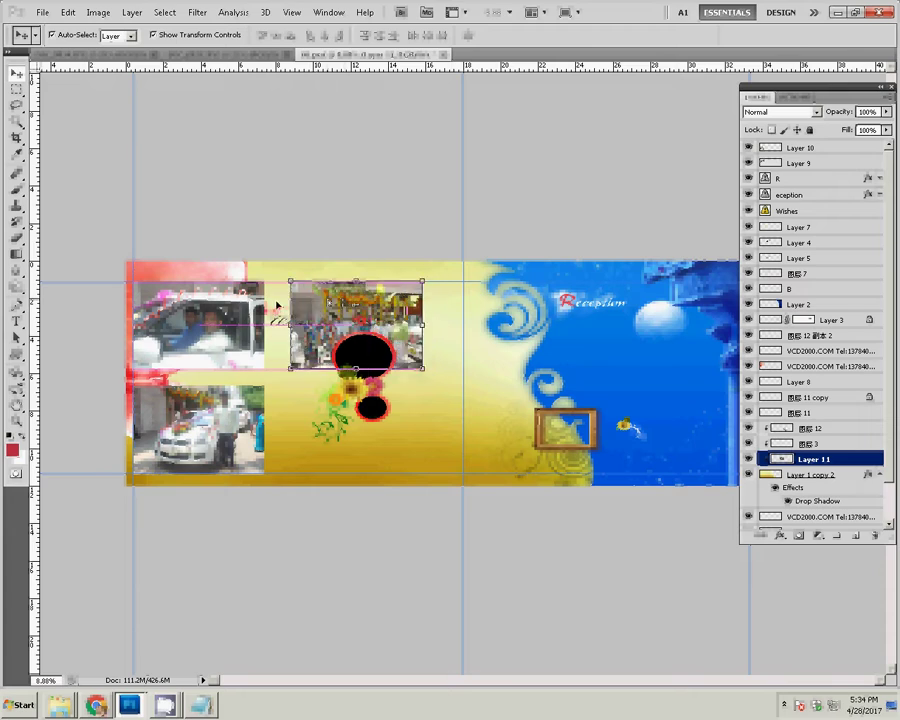
key("Return")
Realign the car photos, moving the lower one under the top-left photo
left_click_drag(268, 320, 283, 320)
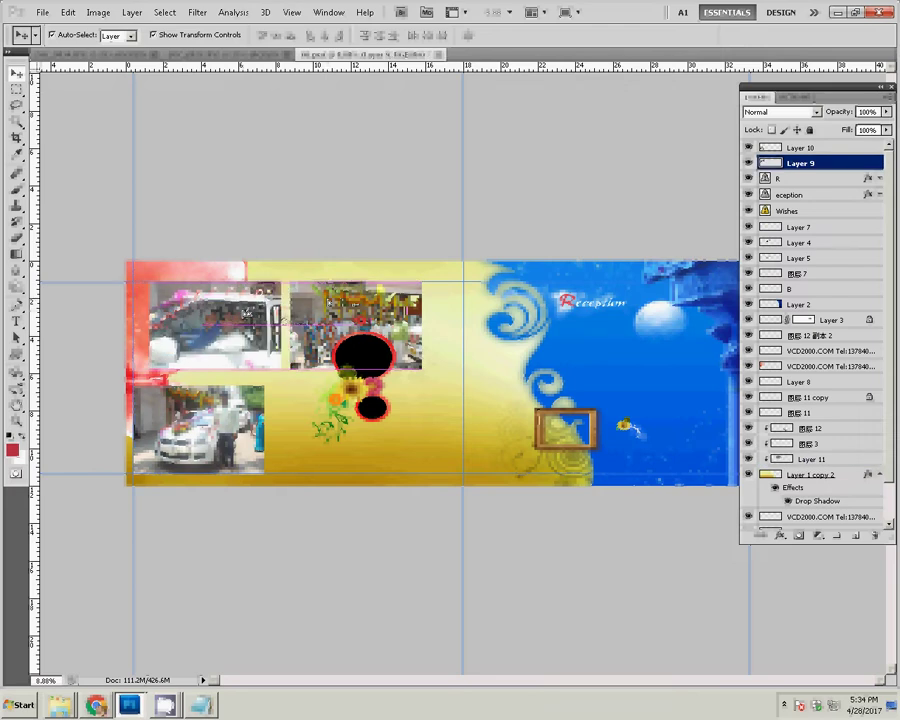
left_click(249, 414)
left_click_drag(249, 414, 242, 404)
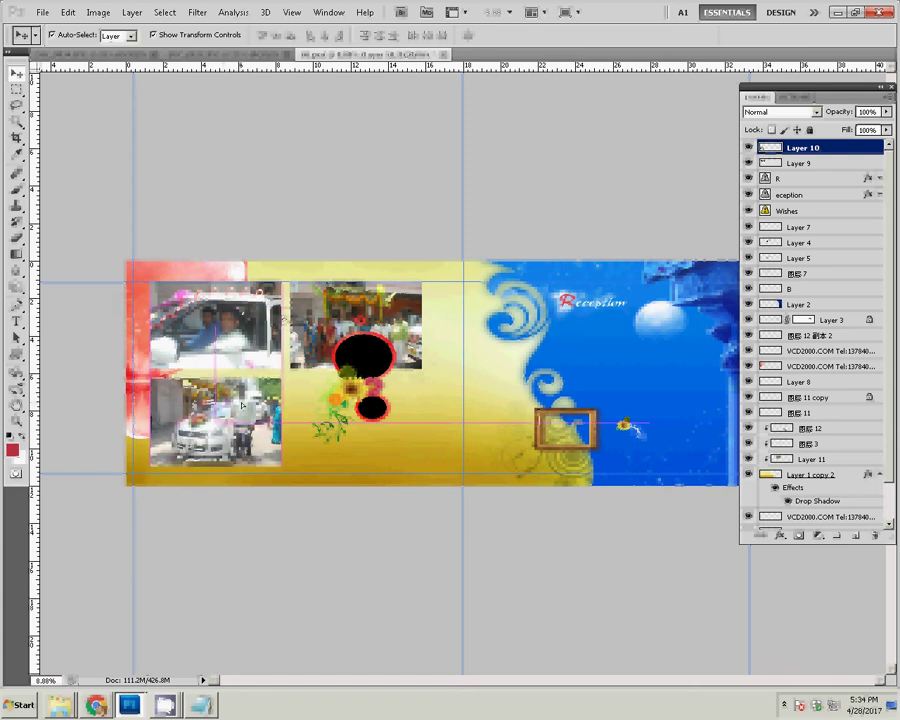
Delete the Wishes text layer from the spread
left_click(287, 323)
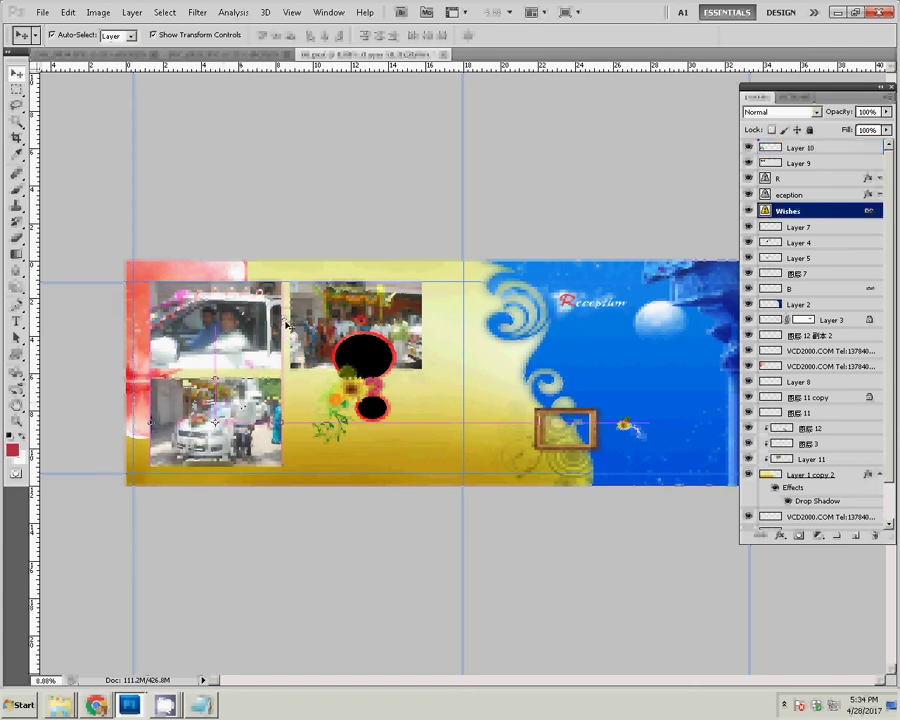
left_click_drag(286, 324, 328, 348)
key("Delete")
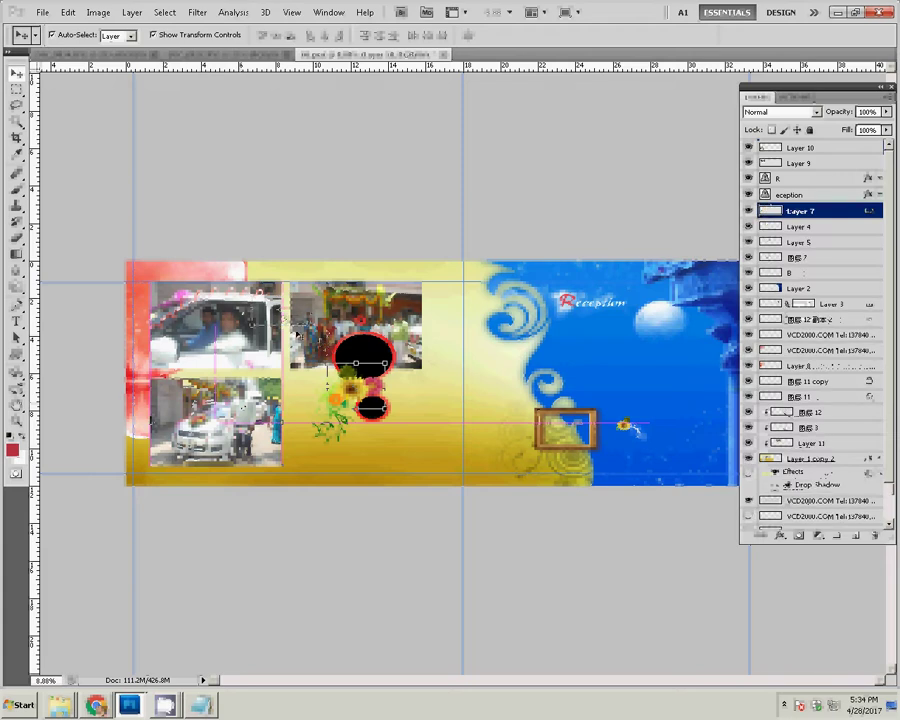
Move the black circle placeholder layer below 图层 12 and merge it down
left_click(376, 354)
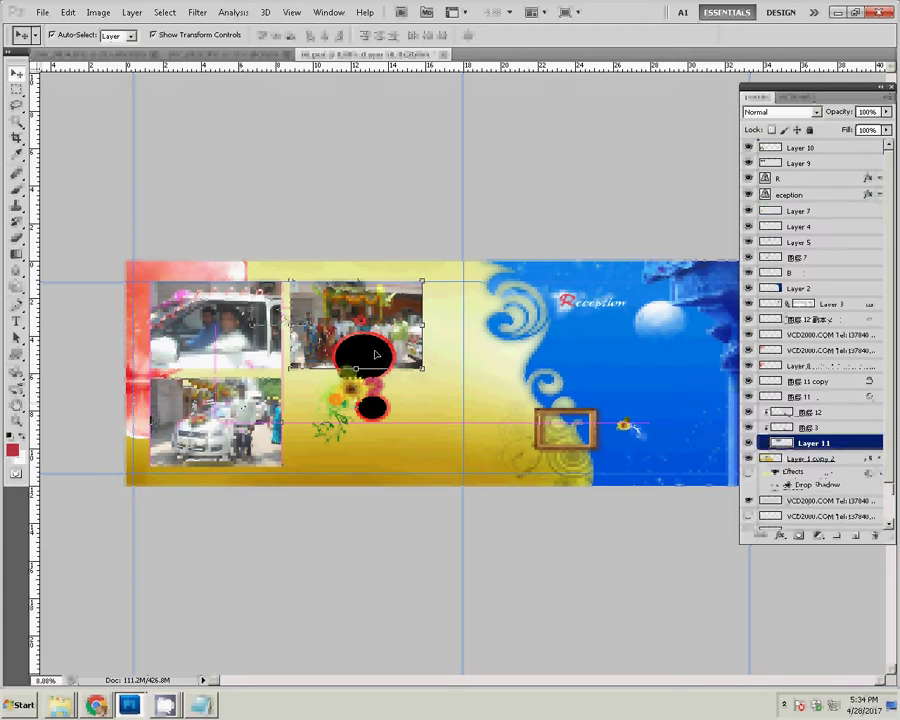
left_click(760, 226)
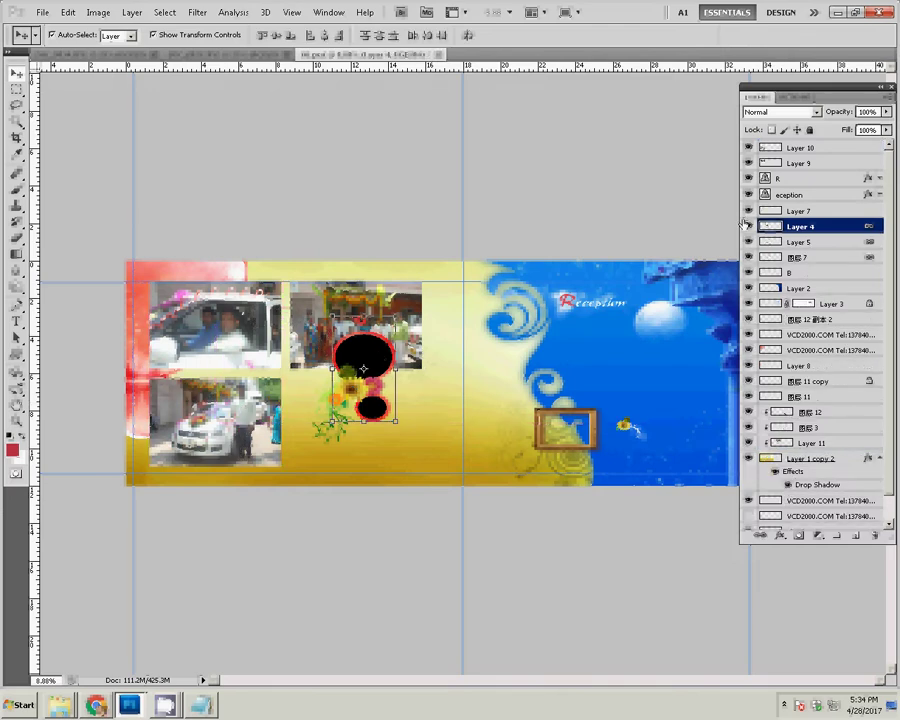
mouse_move(832, 234)
left_mouse_down()
mouse_move(826, 420)
mouse_move(826, 412)
left_mouse_up()
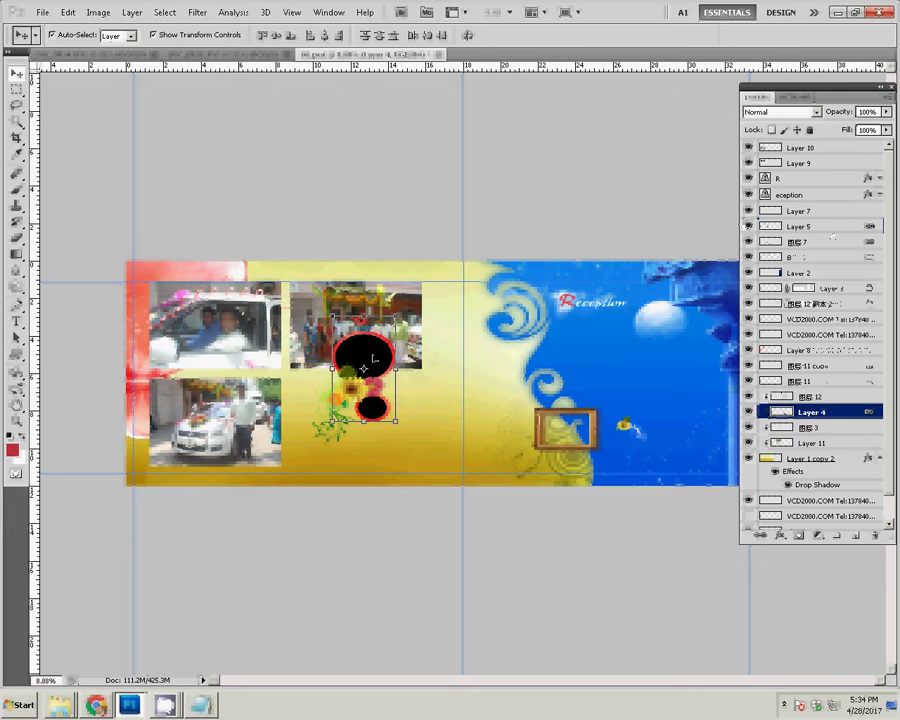
mouse_move(366, 362)
left_mouse_down()
mouse_move(427, 407)
mouse_move(500, 352)
mouse_move(372, 397)
left_mouse_up()
key("ctrl+e")
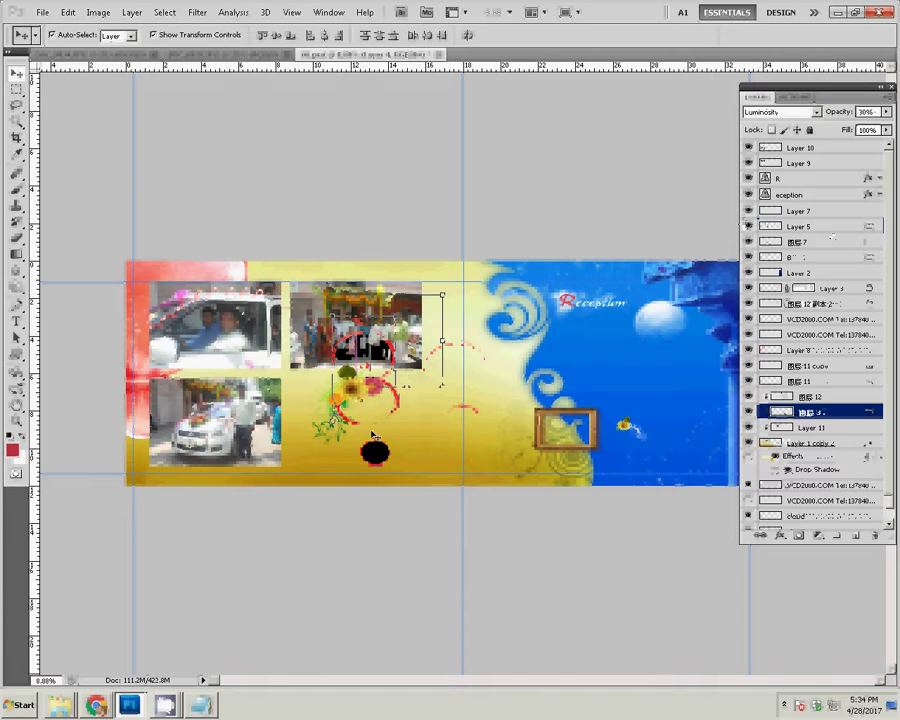
left_click(349, 387)
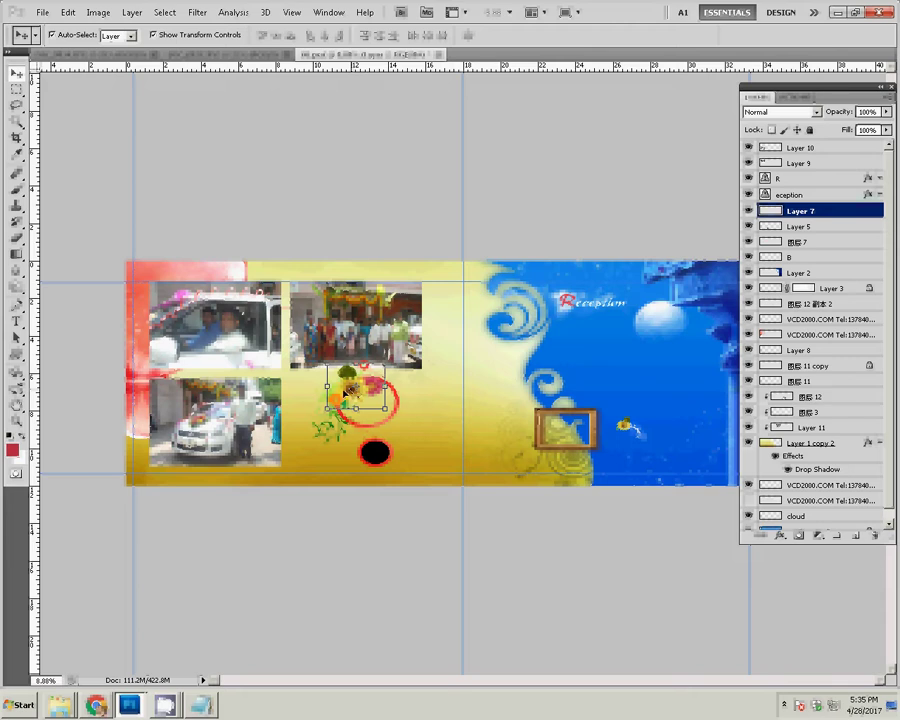
left_click(233, 54)
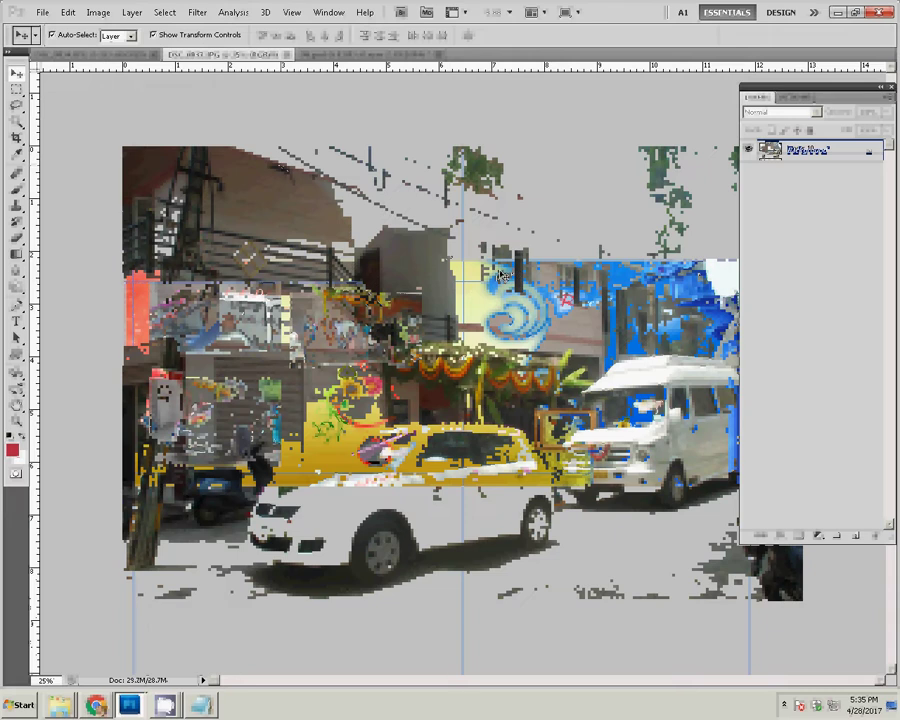
Resize the street photo to 7 inches wide
key("ctrl+alt+i")
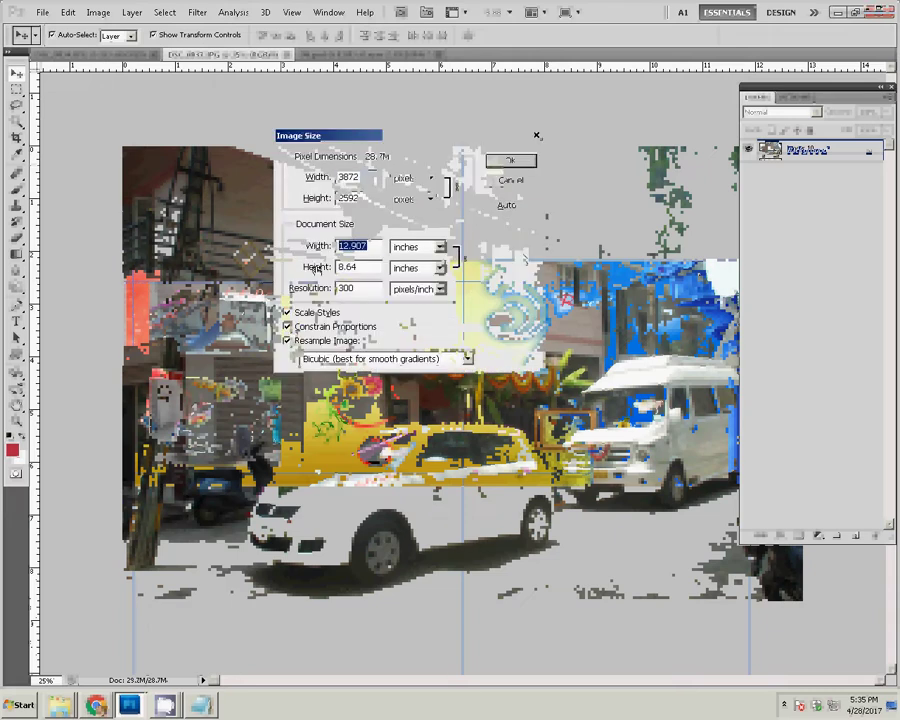
type("7")
left_click(512, 162)
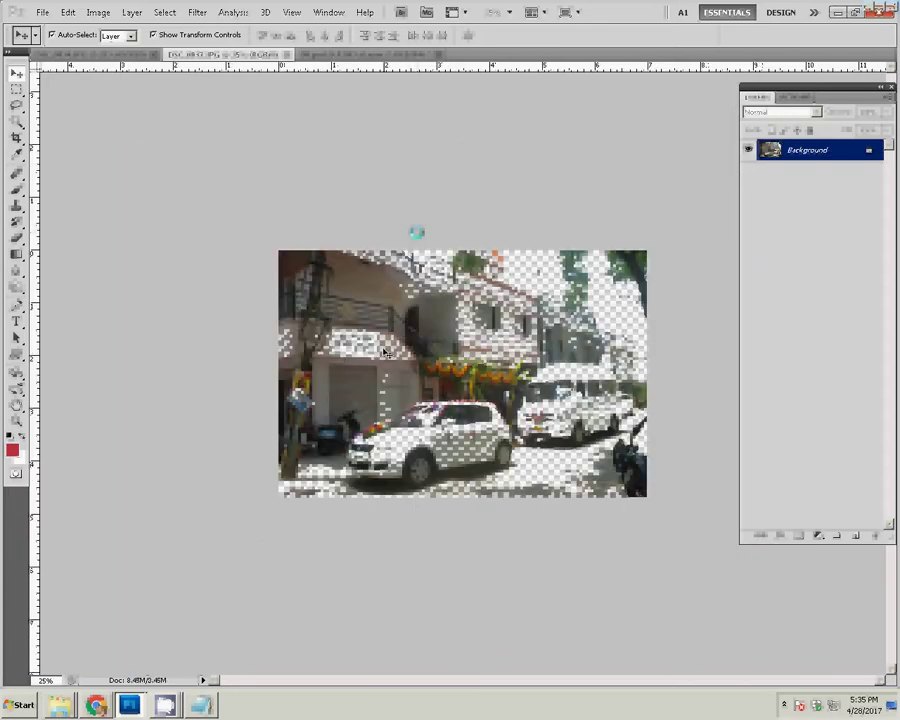
Cut the street photo to the clipboard and close it without saving
left_click(70, 12)
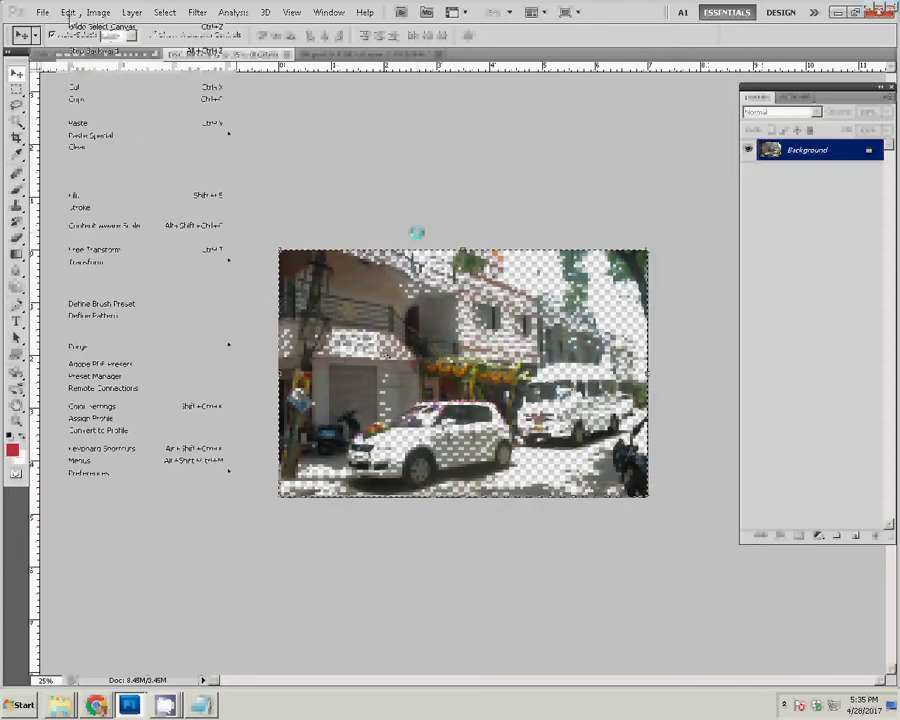
left_click(85, 88)
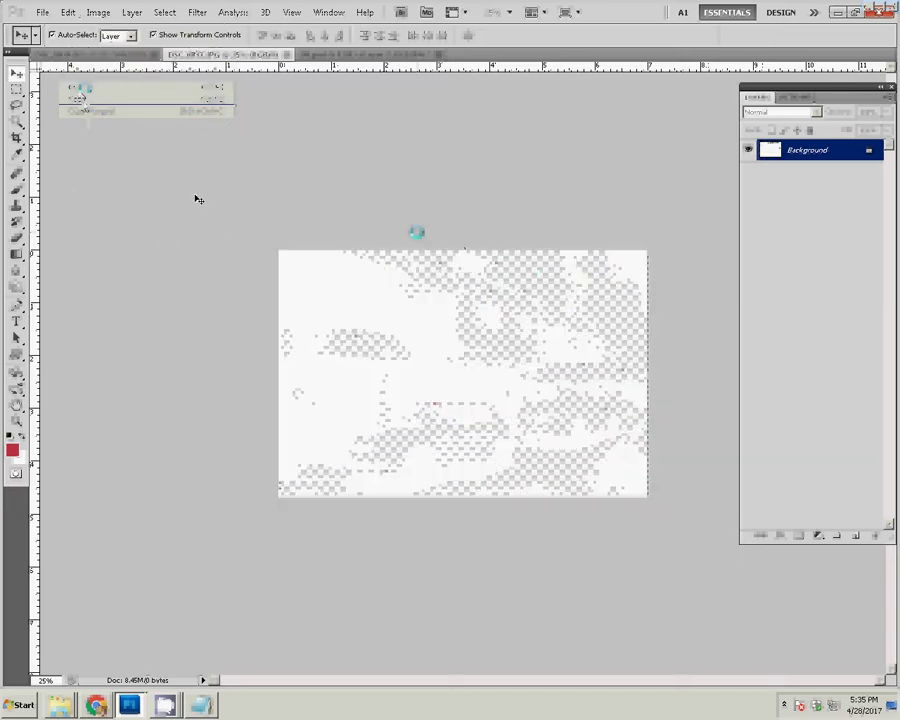
key("ctrl+w")
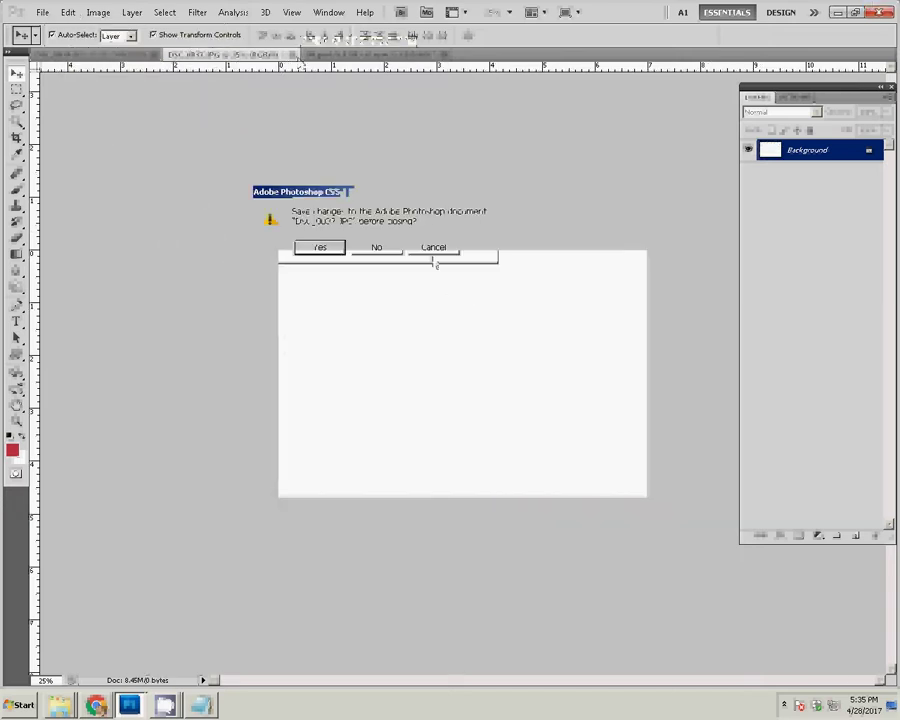
left_click(378, 249)
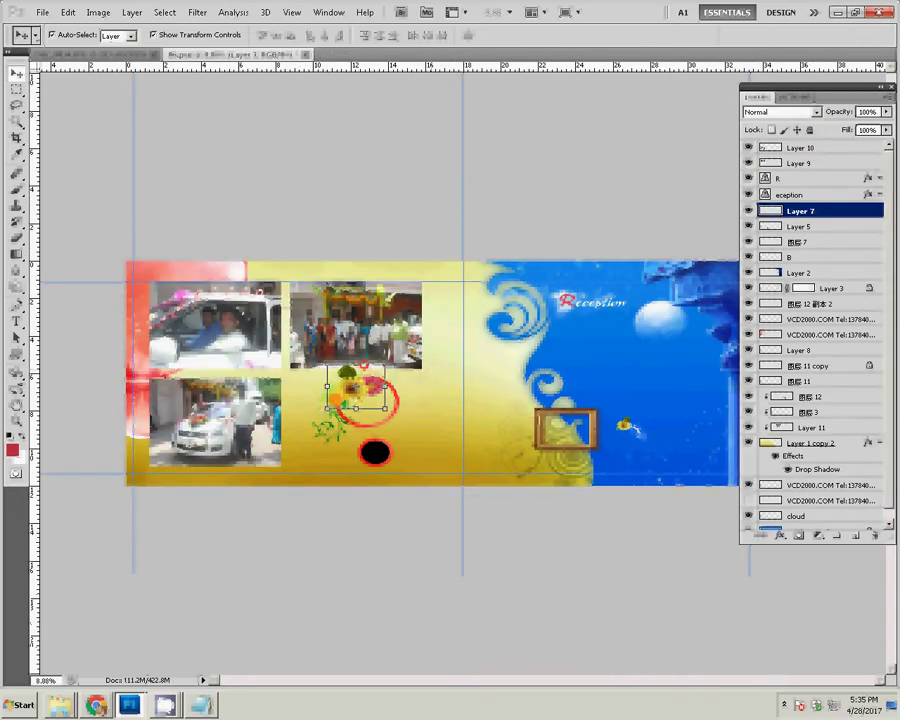
Paste the street photo in place as Layer 12 and nudge it into the lower-right slot
left_click(67, 12)
mouse_move(90, 135)
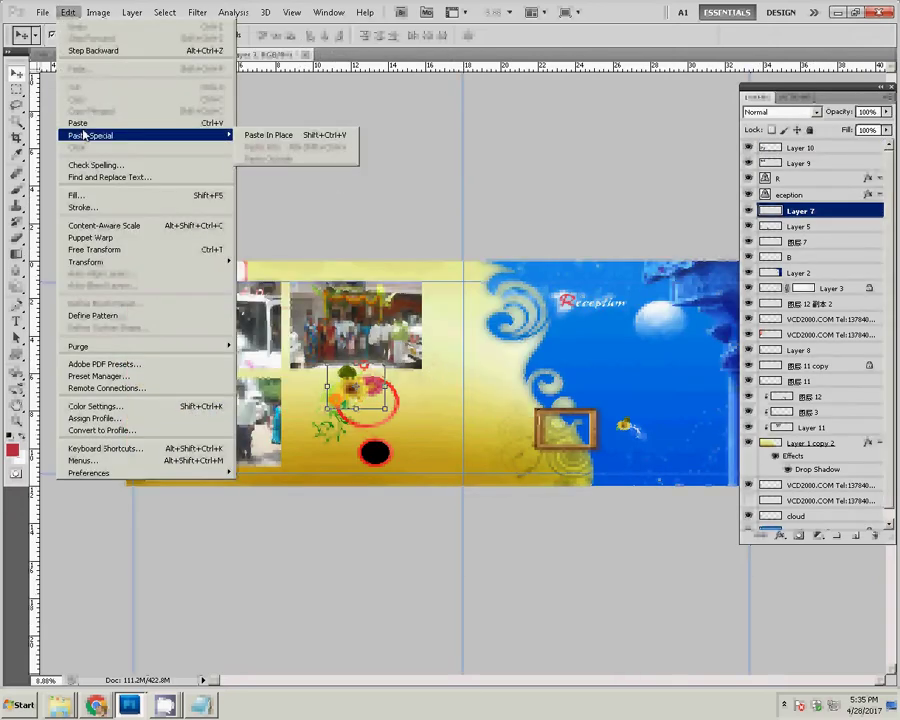
left_click(268, 134)
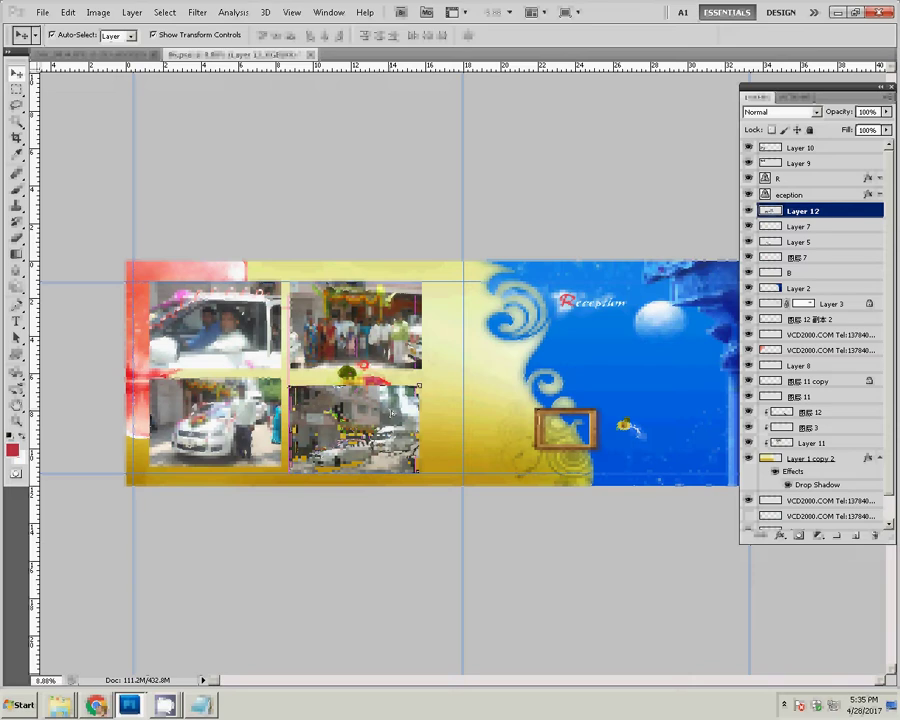
left_click_drag(382, 411, 386, 411)
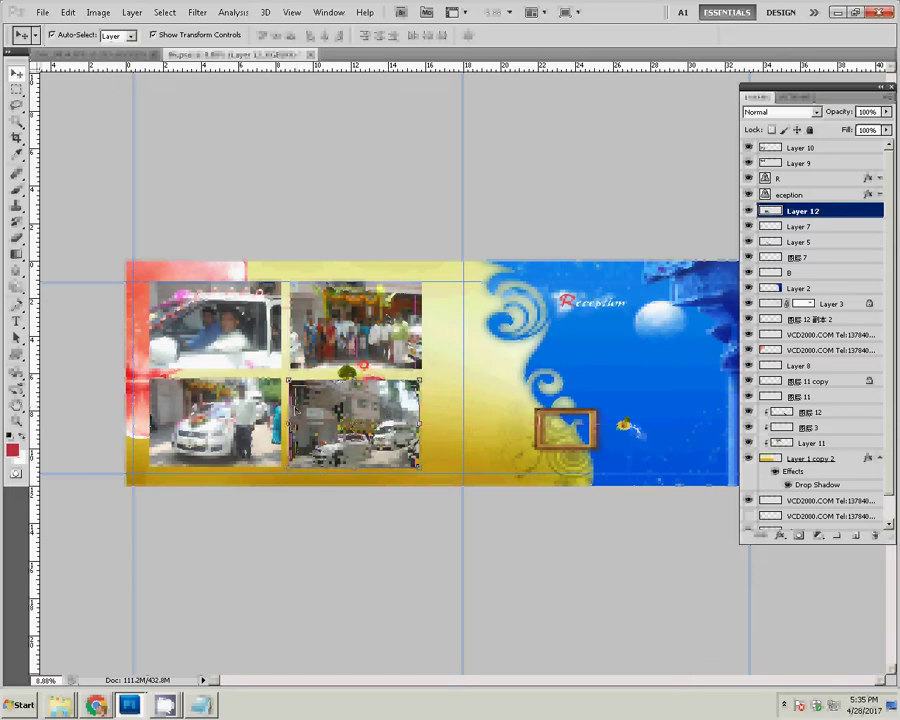
left_click(227, 424, "shift")
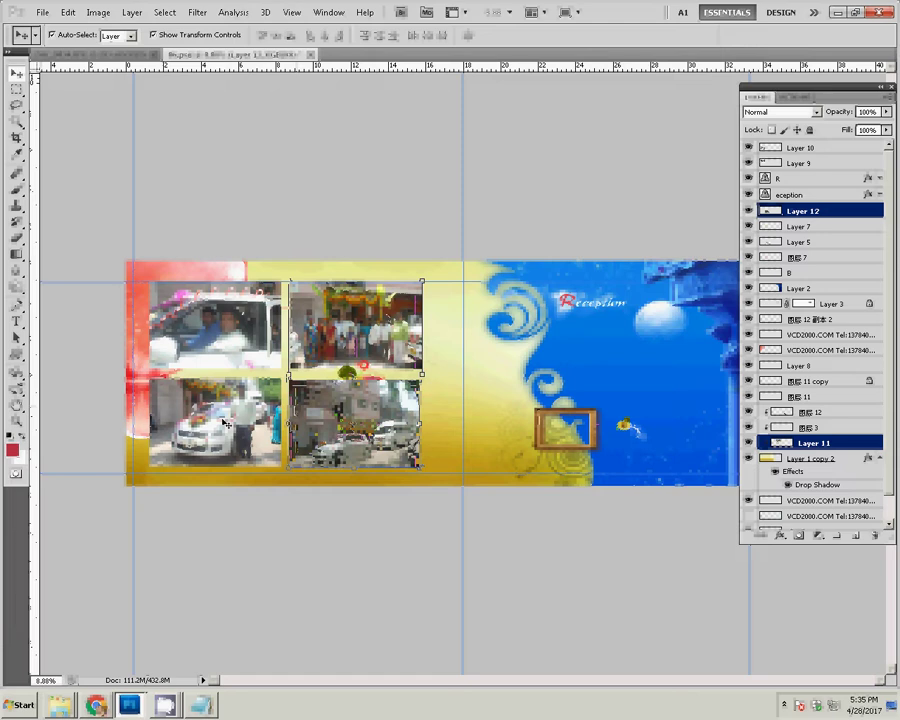
Scale up and raise Layers 9–12 together, then link the four photo layers
left_click(200, 322, "shift")
left_click(198, 320, "shift")
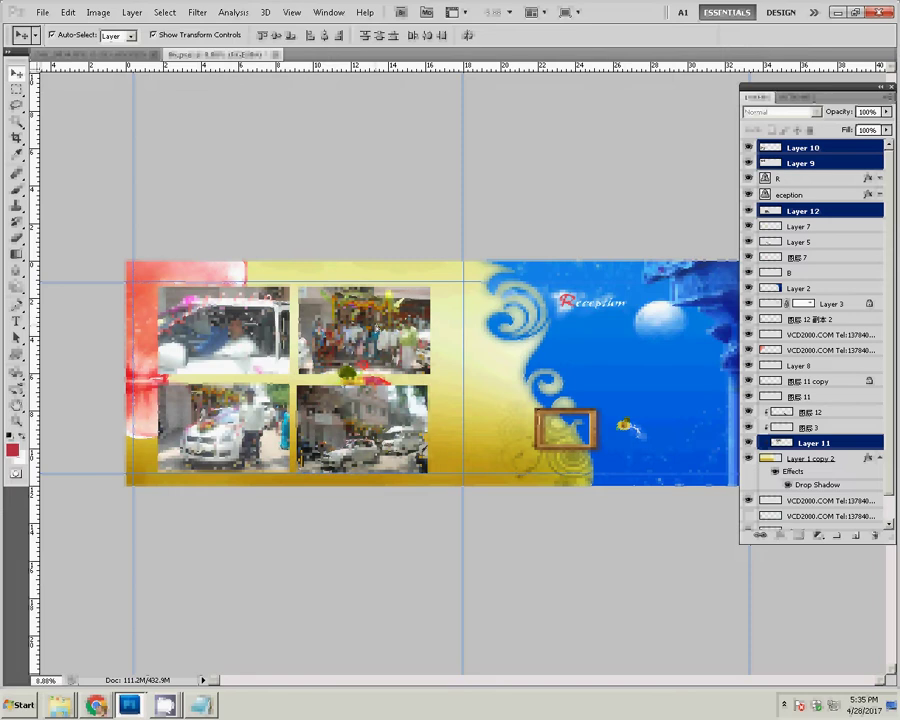
left_click_drag(435, 281, 445, 273)
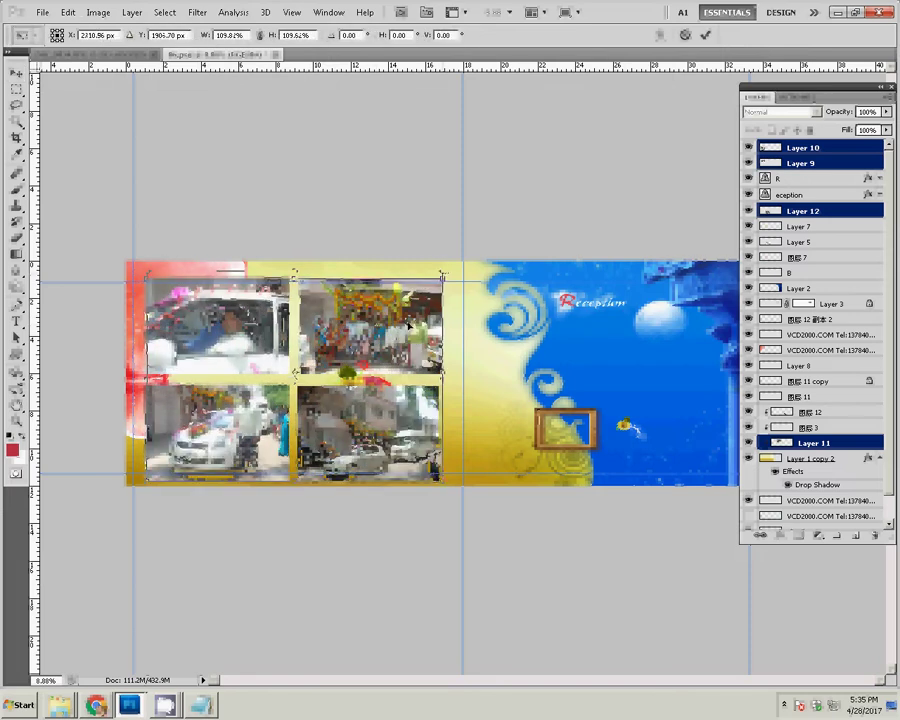
left_click_drag(406, 335, 407, 325)
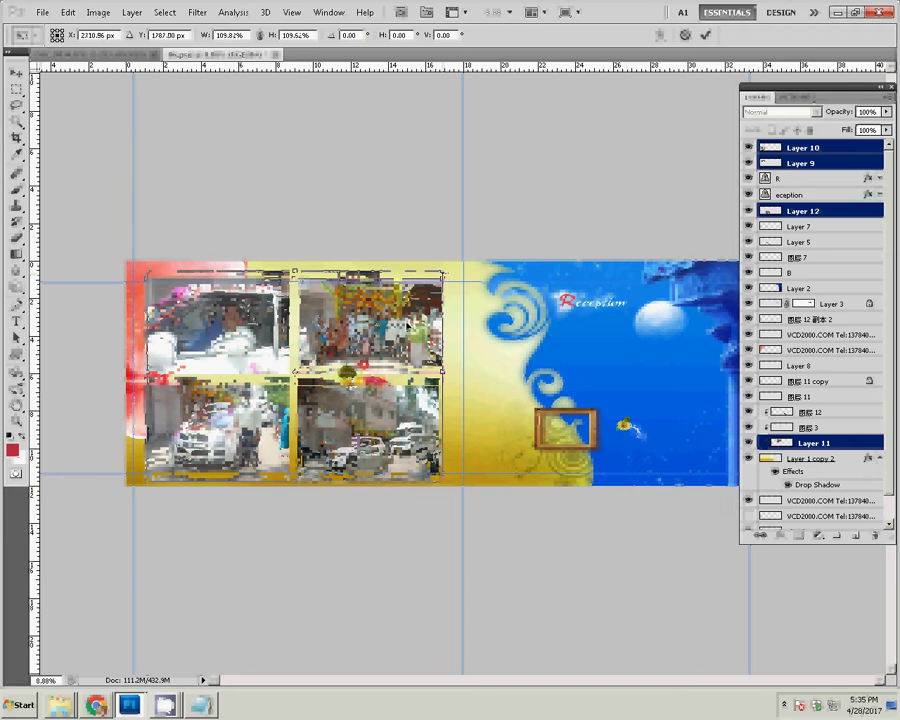
left_click(705, 35)
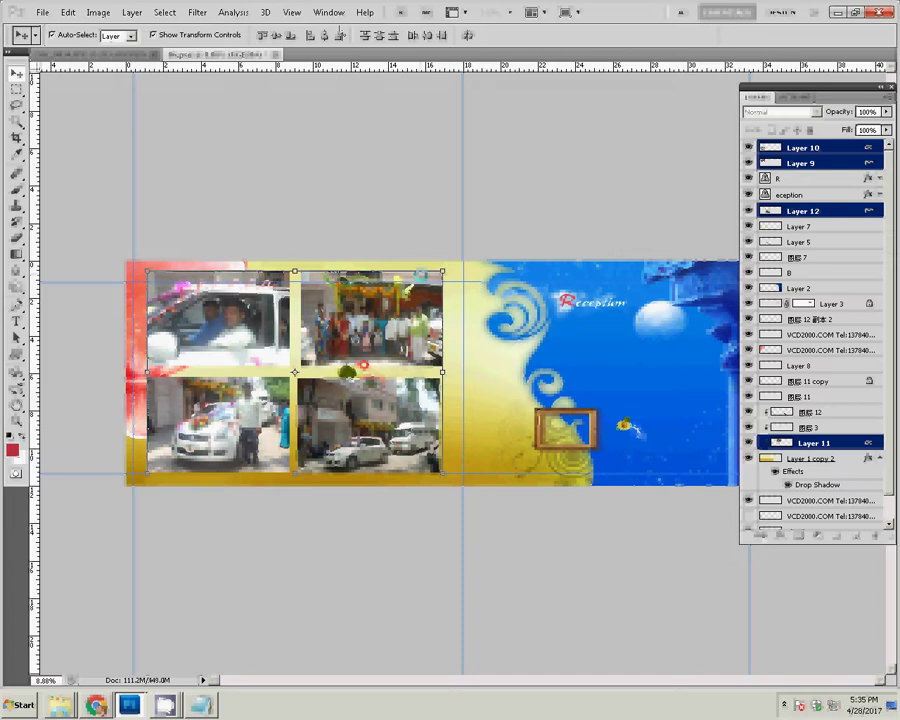
left_click(815, 211)
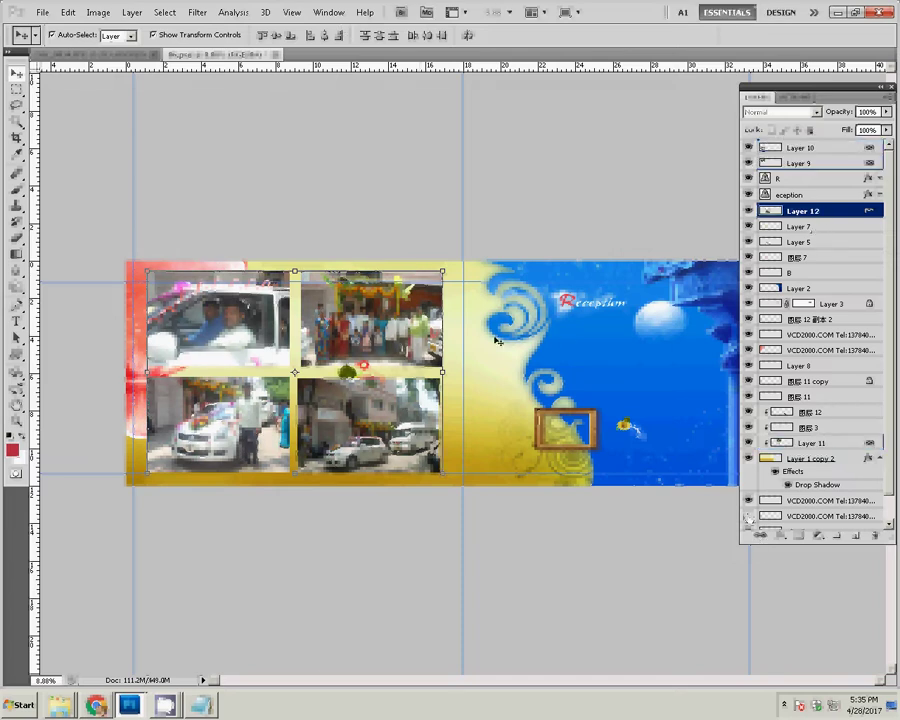
left_click(822, 148)
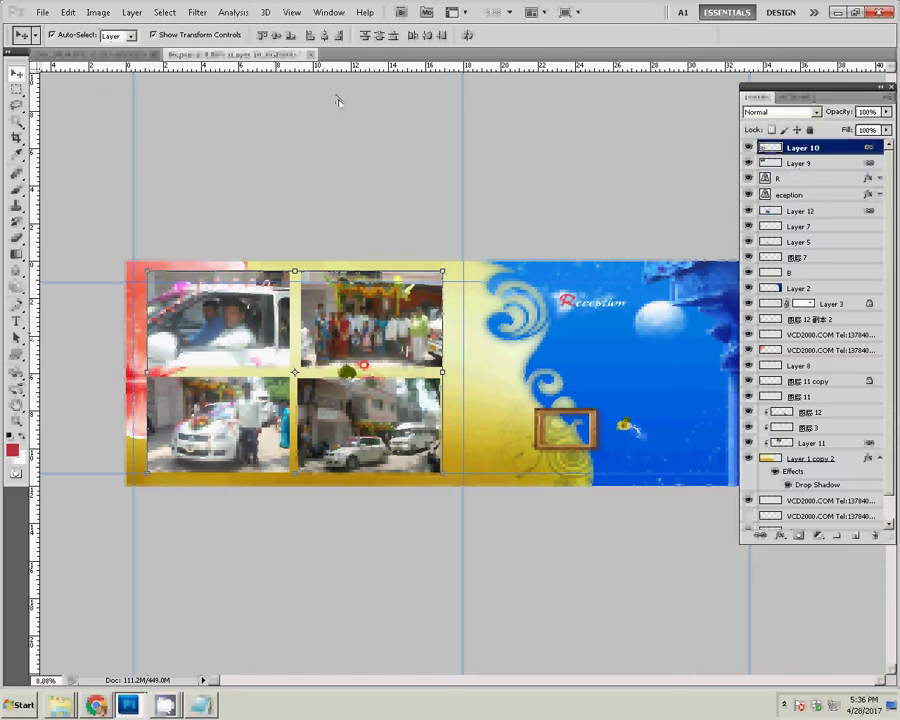
Fit the two-men photo on screen and resize it to 8 inches wide
left_click_drag(180, 54, 205, 133)
key("h")
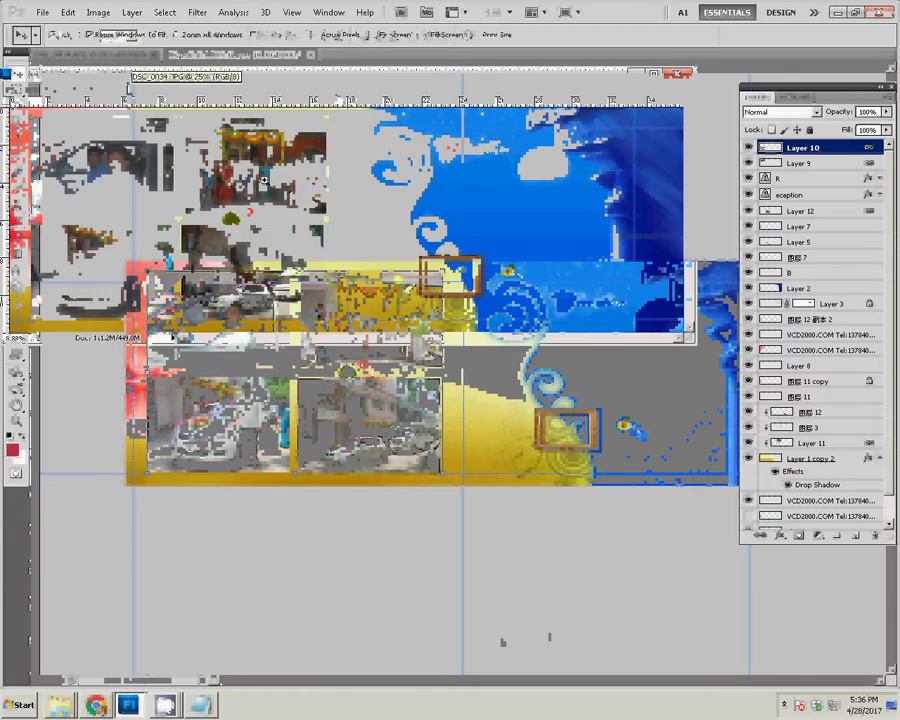
right_click(282, 187)
left_click(283, 189)
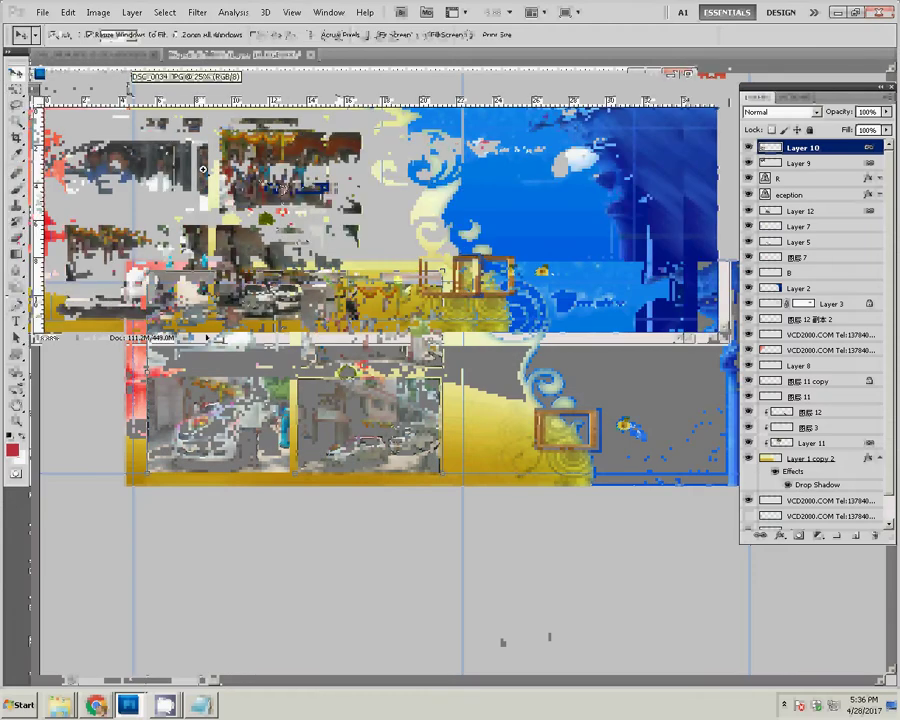
key("v")
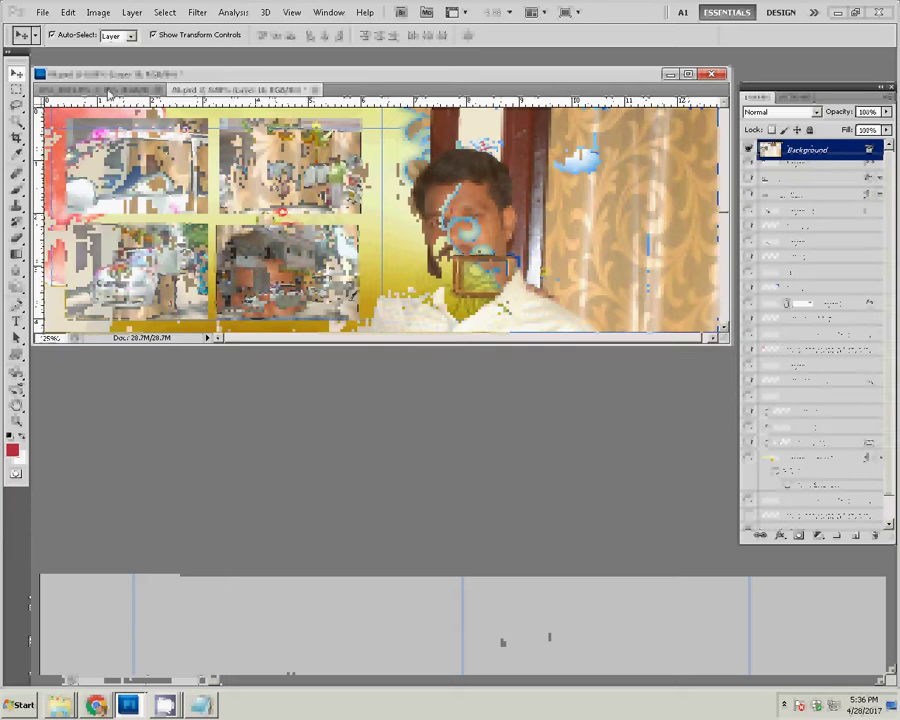
right_click(396, 264)
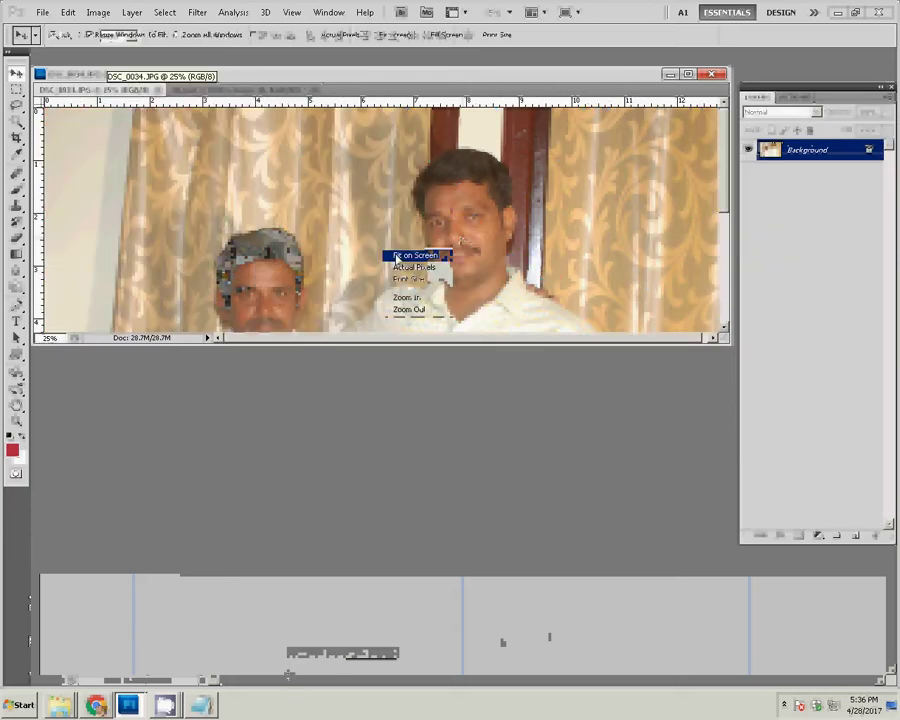
left_click(404, 256)
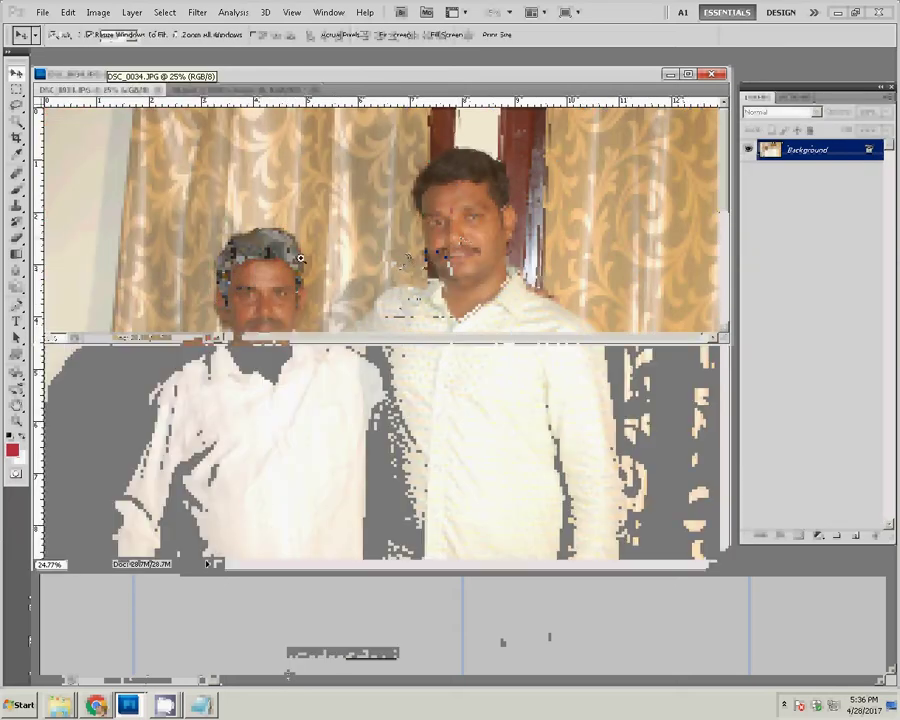
key("ctrl+alt+i")
key("Tab")
key("Tab")
key("Tab")
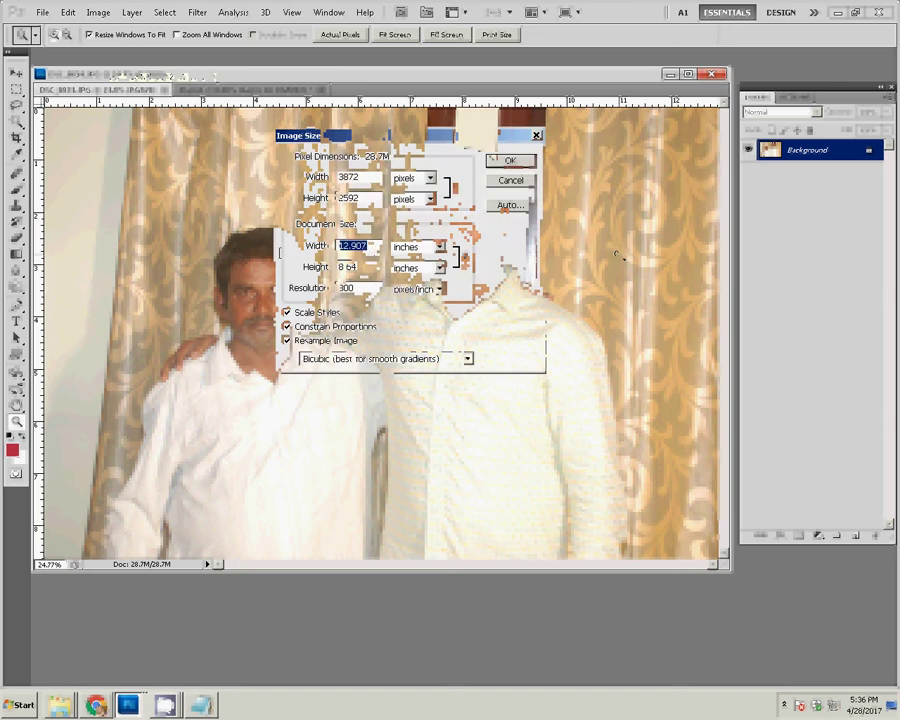
type("8")
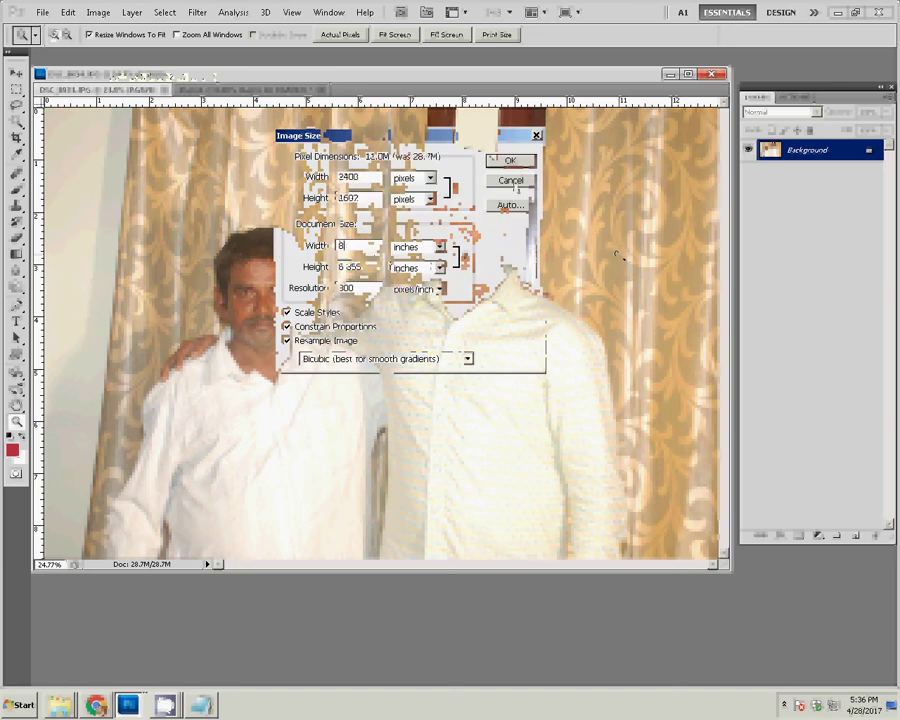
key("Return")
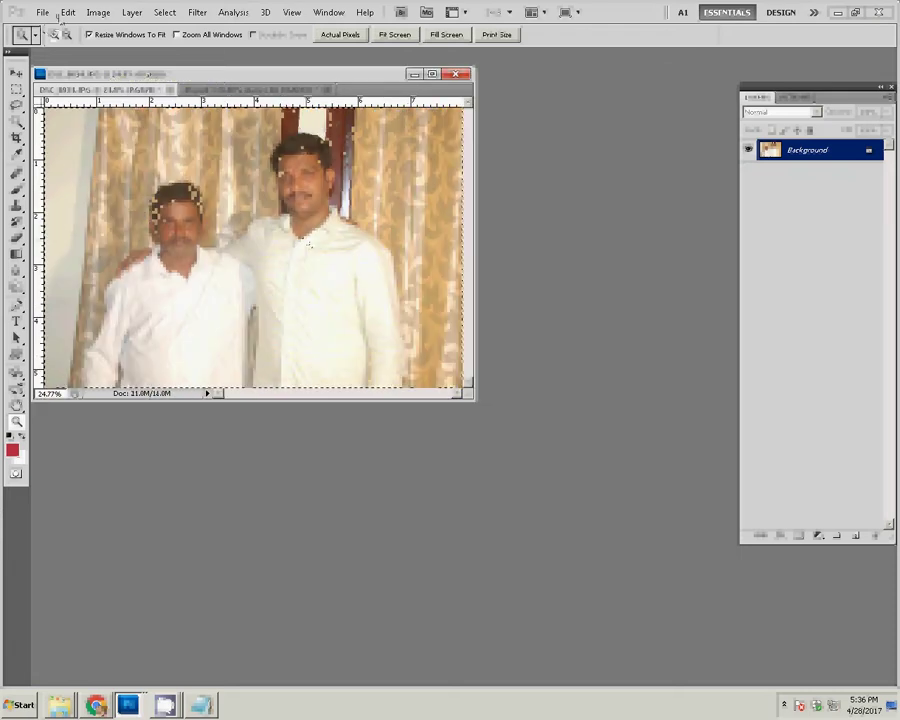
Copy the resized photo and close it without saving
left_click(66, 12)
left_click(72, 80)
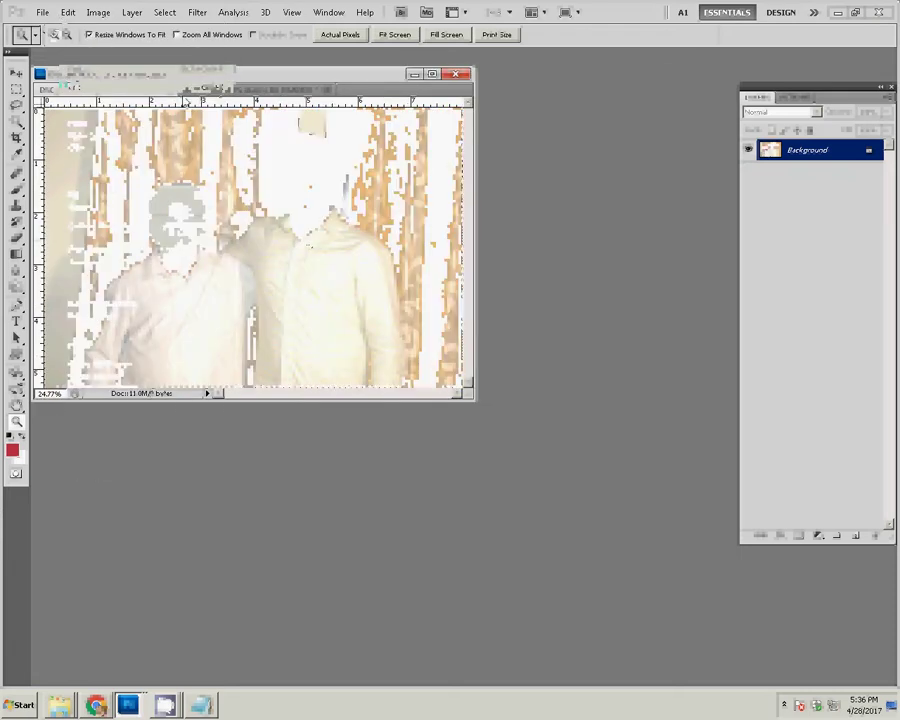
left_click(170, 89)
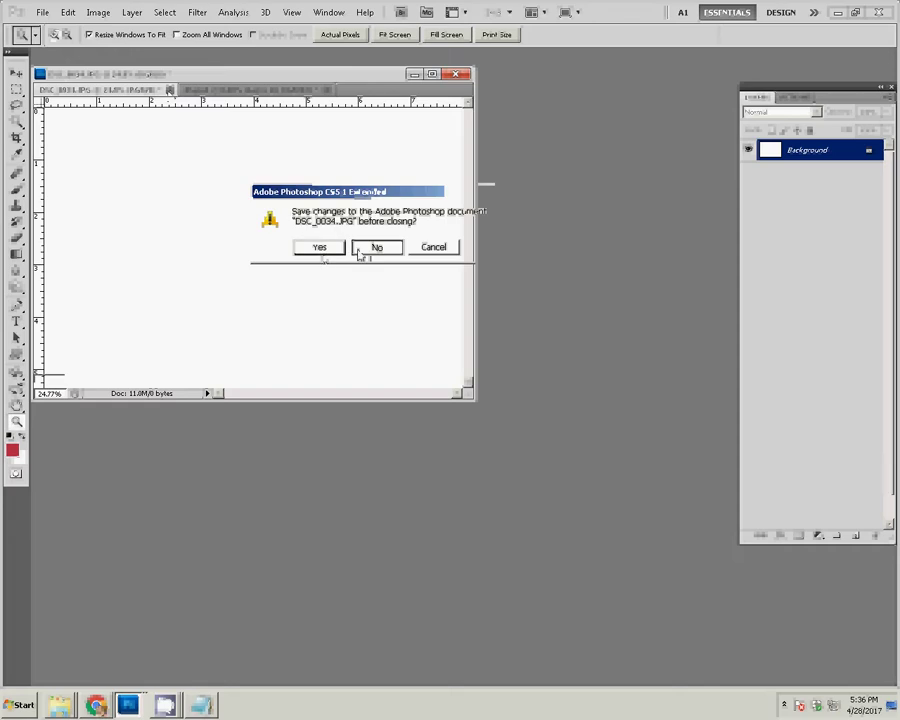
left_click(360, 248)
left_click(296, 230)
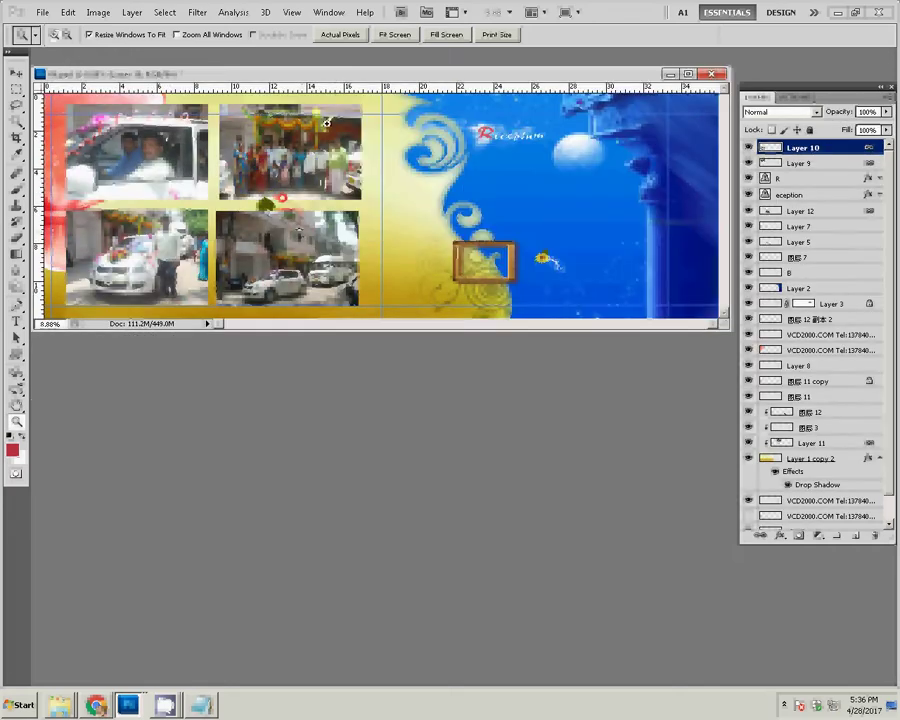
Paste the copied two-men photo into the album spread as Layer 13, ready to move
left_click(67, 12)
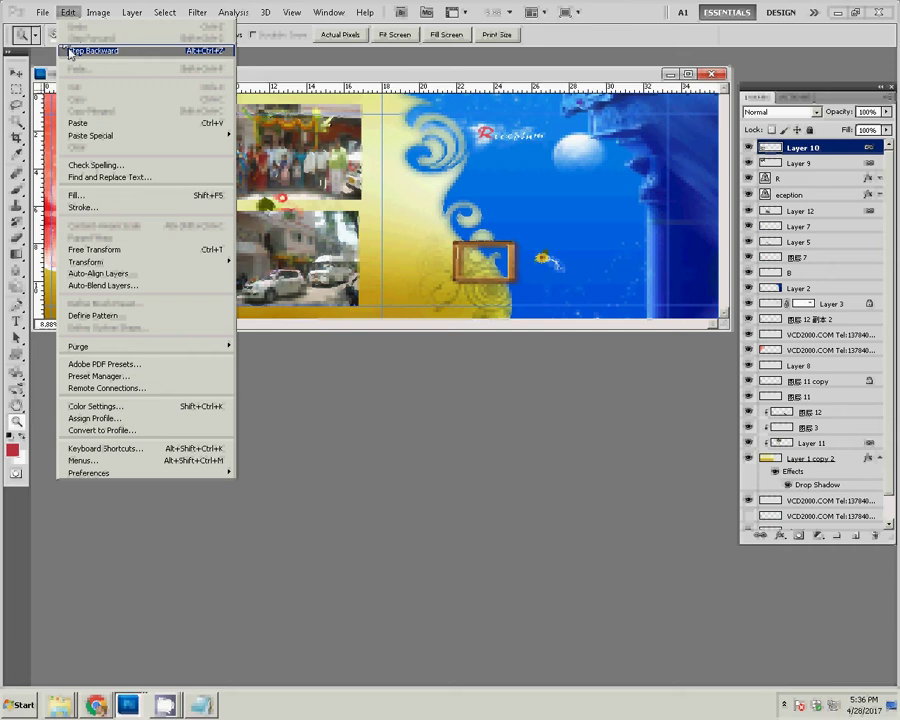
left_click(86, 124)
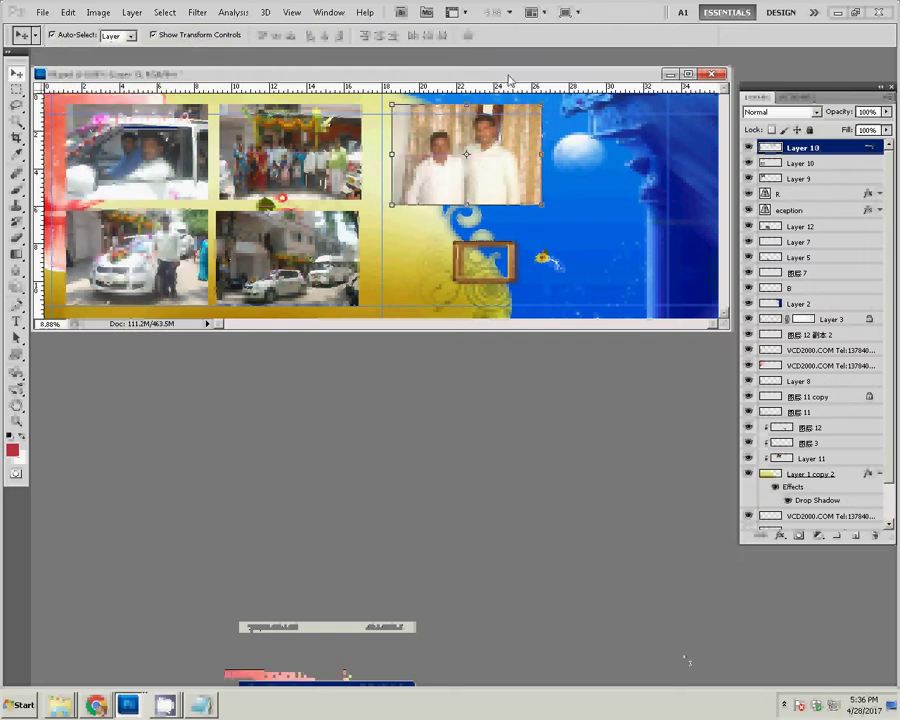
key("ctrl+t")
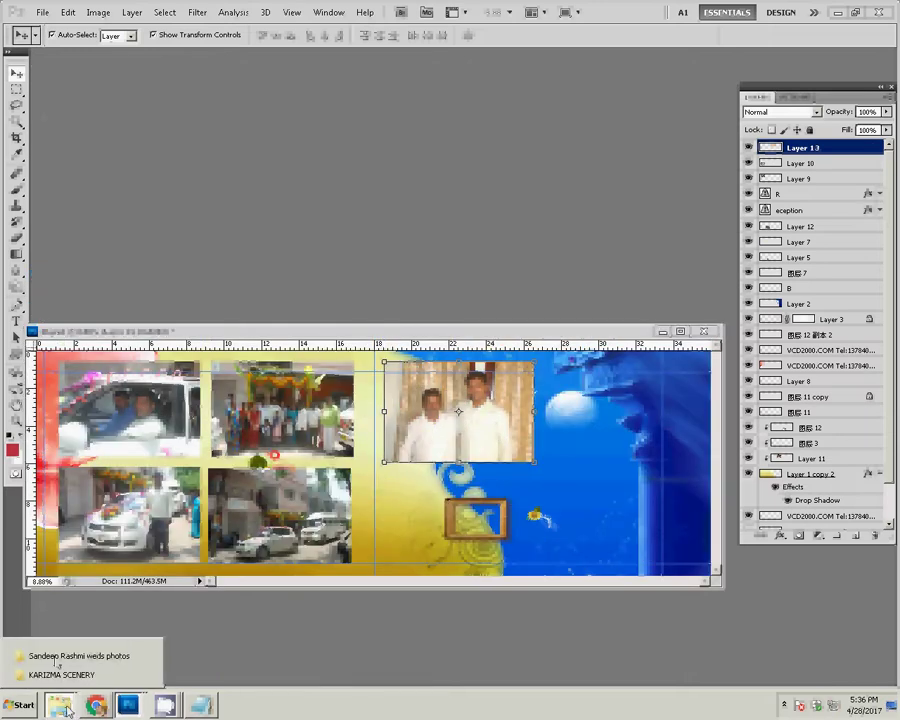
Move DSC_0038, DSC_0051 and other used photos into the sss d folder, then open DSC_0049
left_click(58, 657)
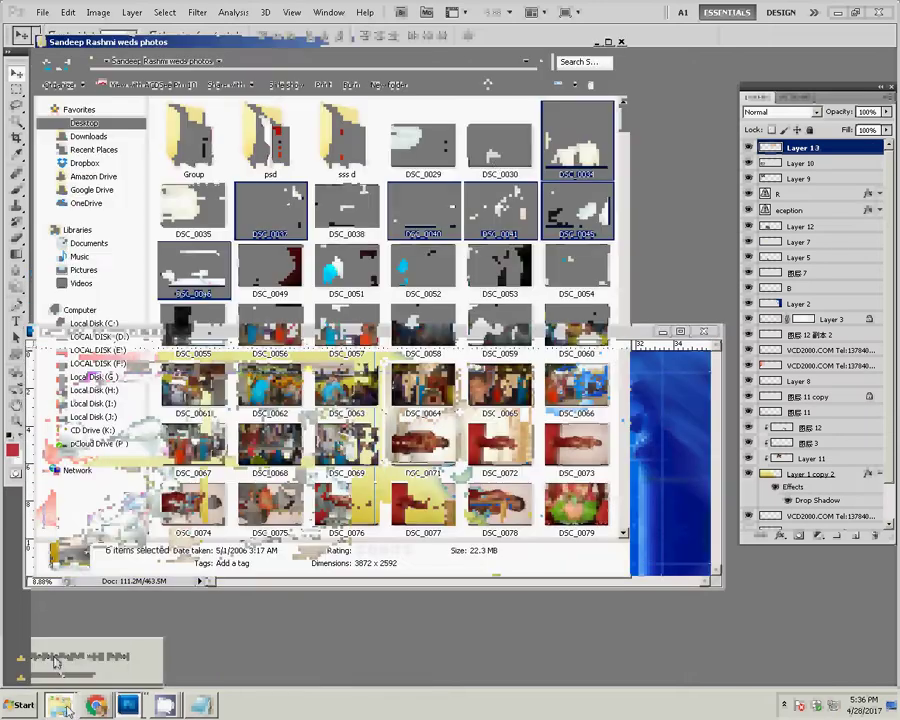
left_click(352, 206, "ctrl")
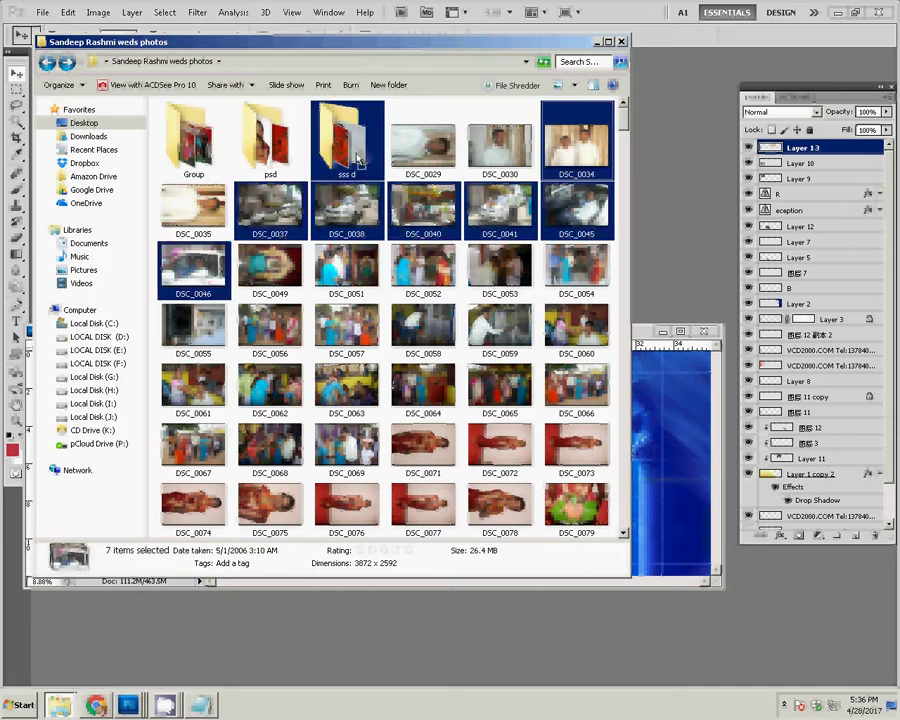
left_click_drag(66, 708, 352, 155)
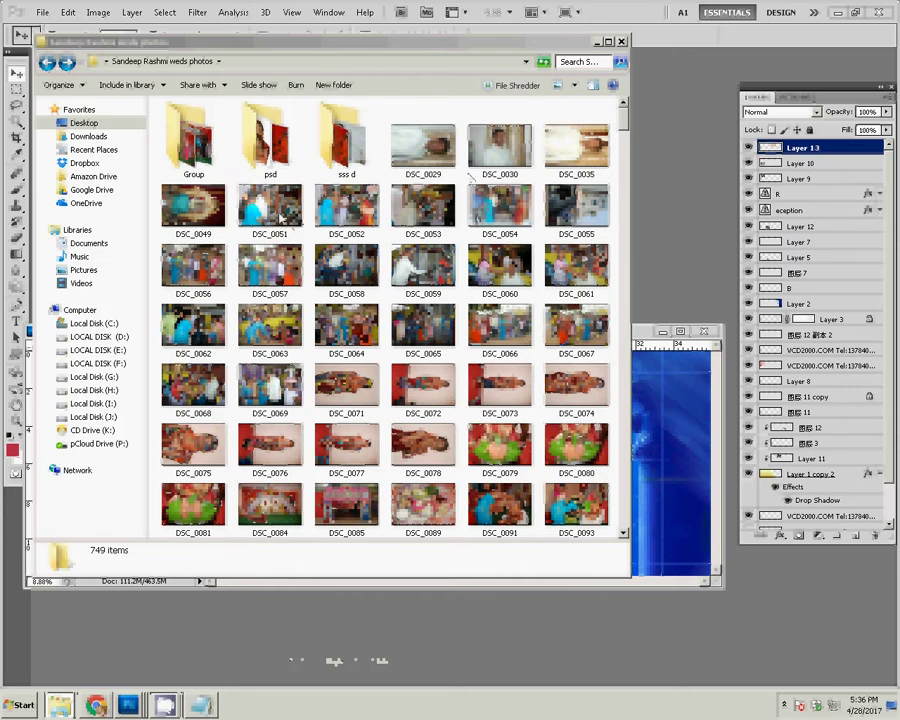
left_click_drag(275, 205, 341, 143)
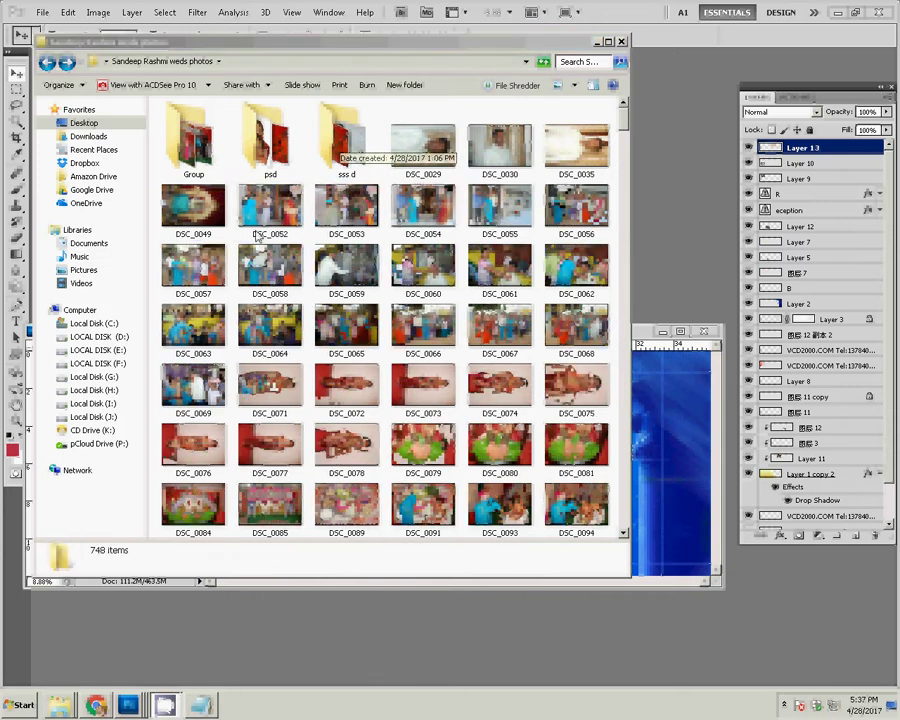
left_click(193, 207)
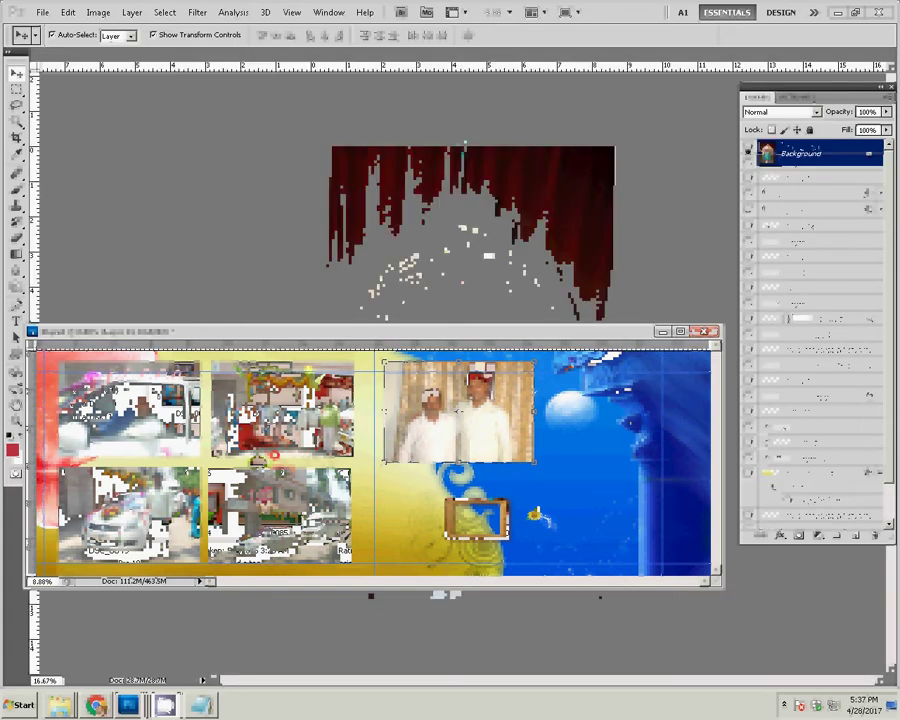
Move the gold frame up and right, and put its layer at the top of the stack
left_click(505, 507)
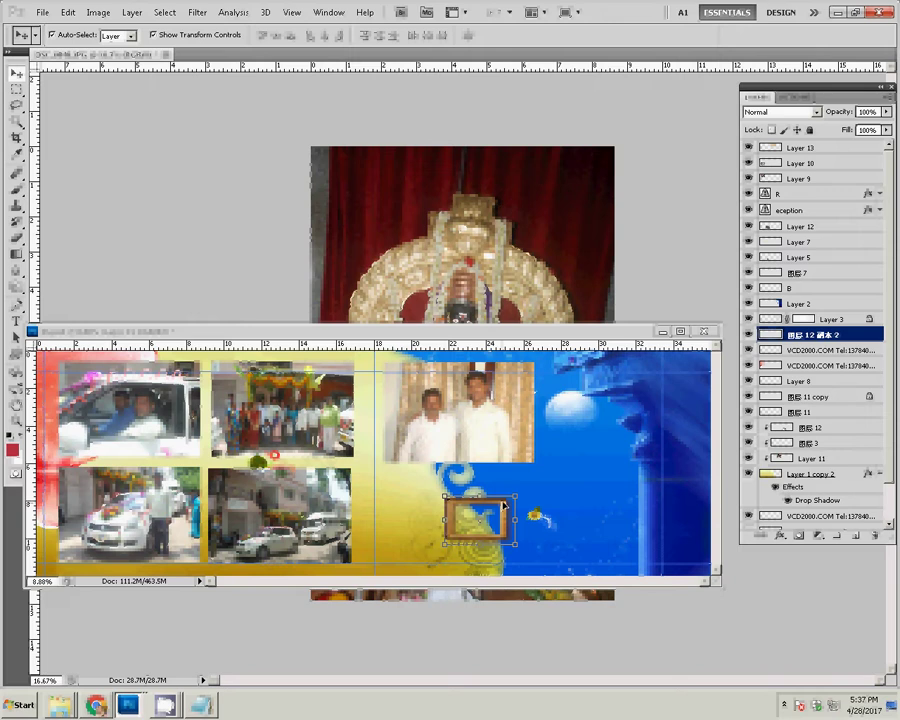
left_click_drag(505, 507, 644, 462)
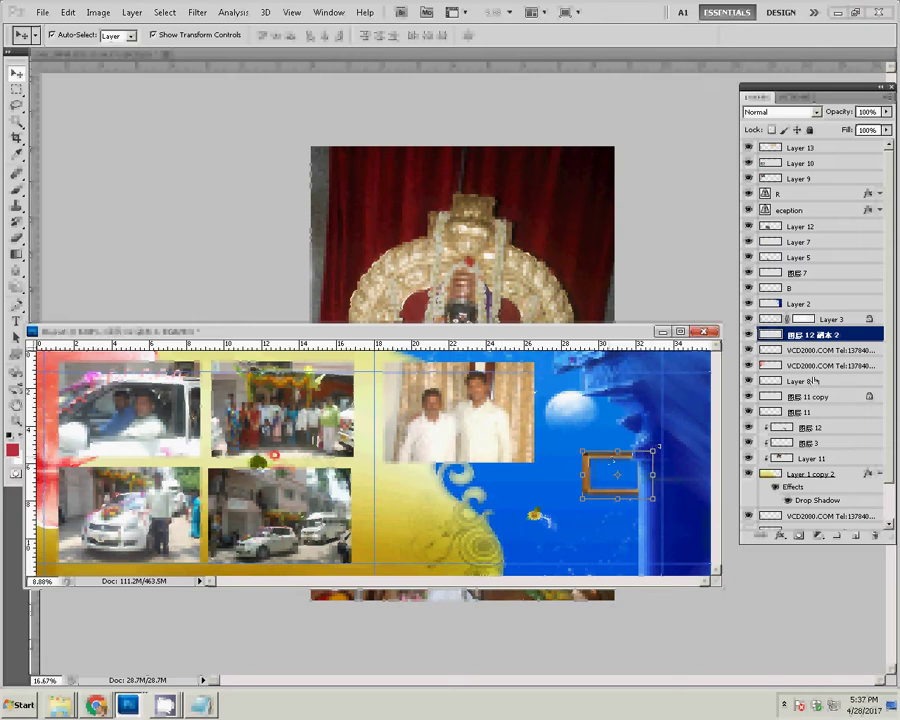
mouse_move(862, 341)
left_mouse_down()
mouse_move(866, 166)
mouse_move(838, 337)
left_mouse_up()
left_click_drag(838, 337, 845, 145)
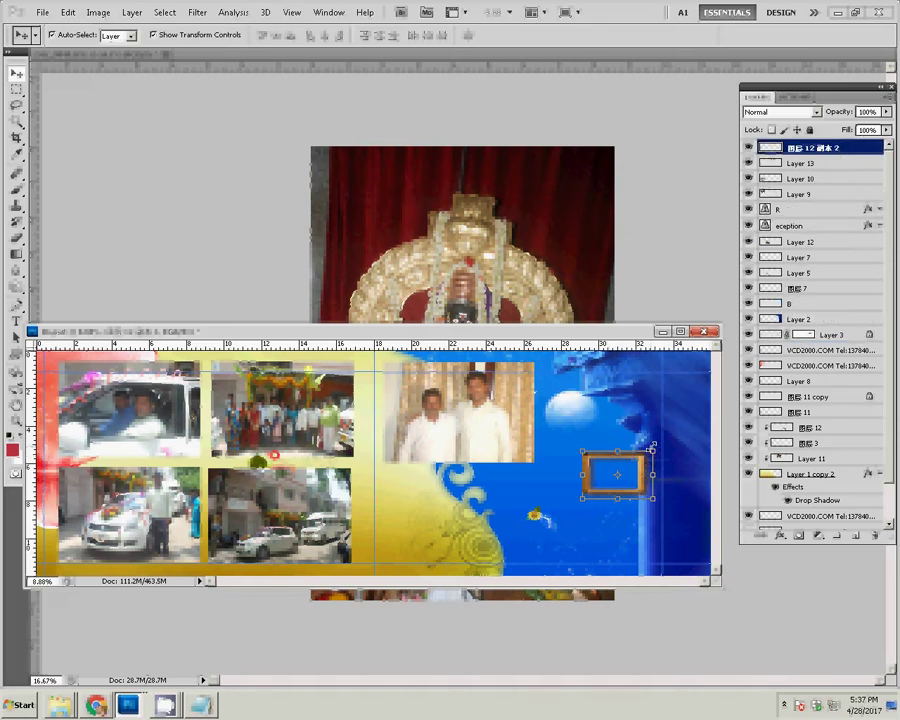
Rotate the frame 90° clockwise, enlarge it onto the right page, then select all of the temple photo
key("ctrl+t")
right_click(630, 409)
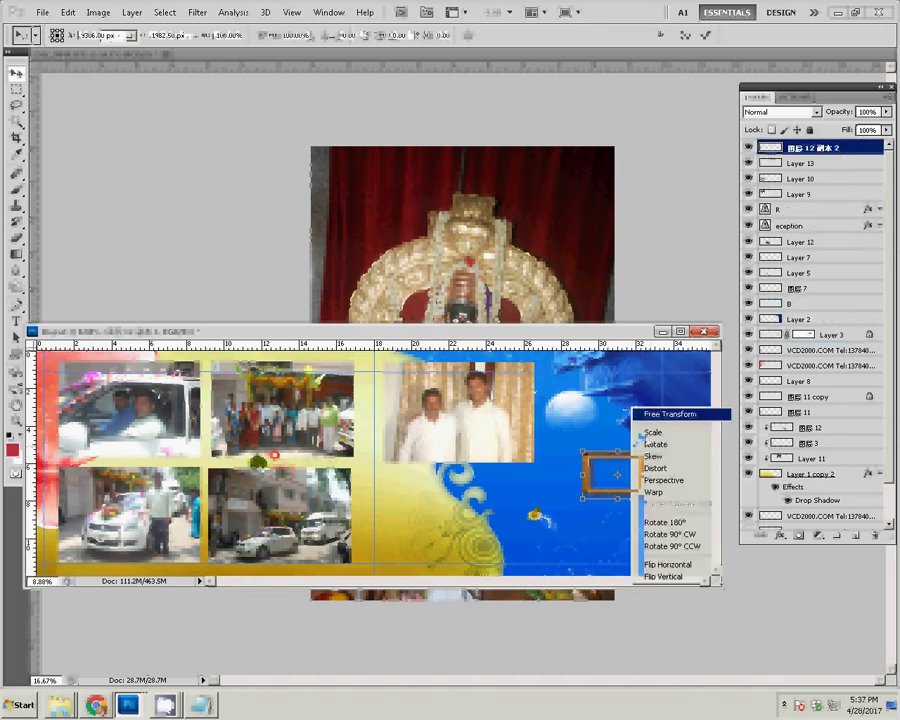
left_click(672, 532)
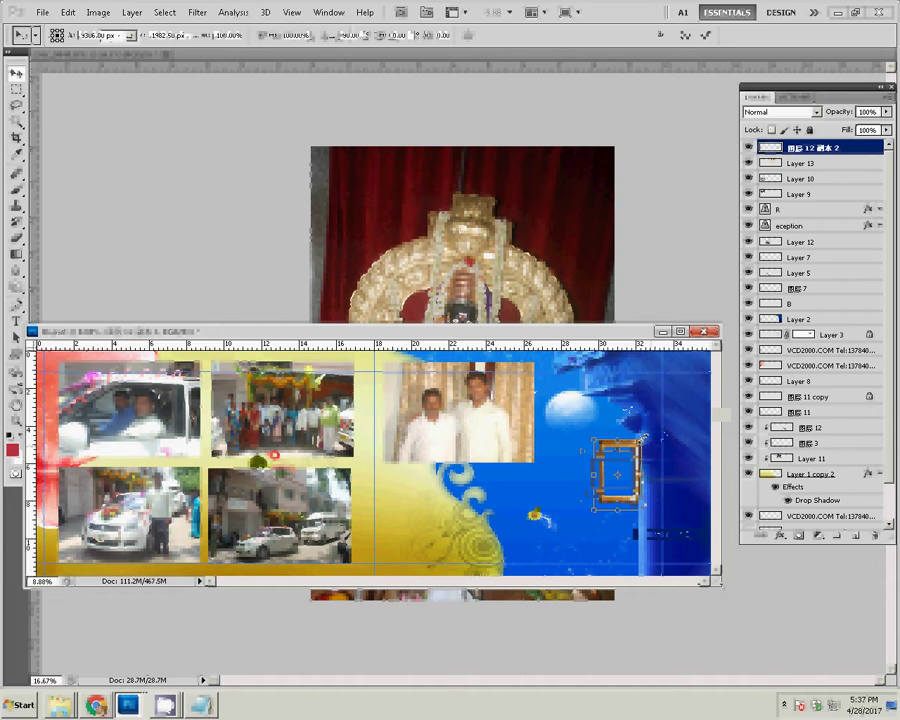
left_click_drag(641, 440, 717, 390)
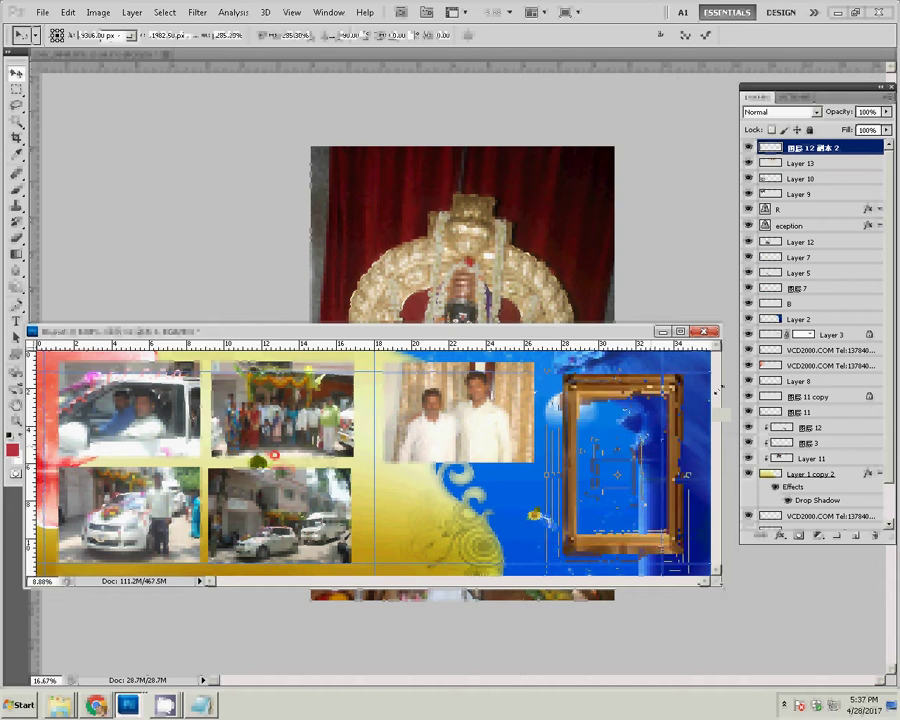
key("Return")
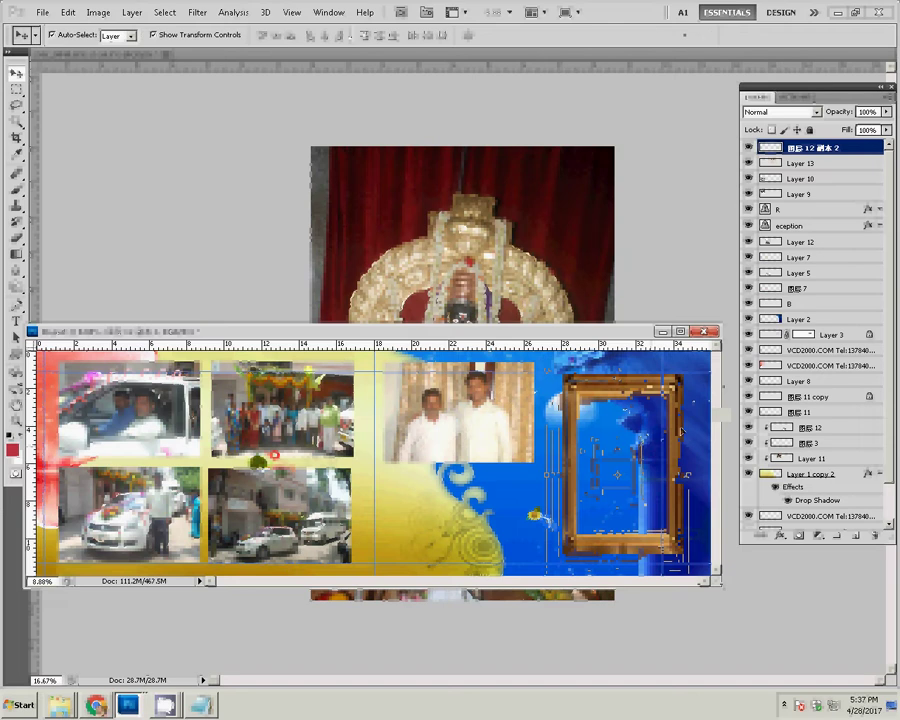
left_click_drag(692, 434, 692, 473)
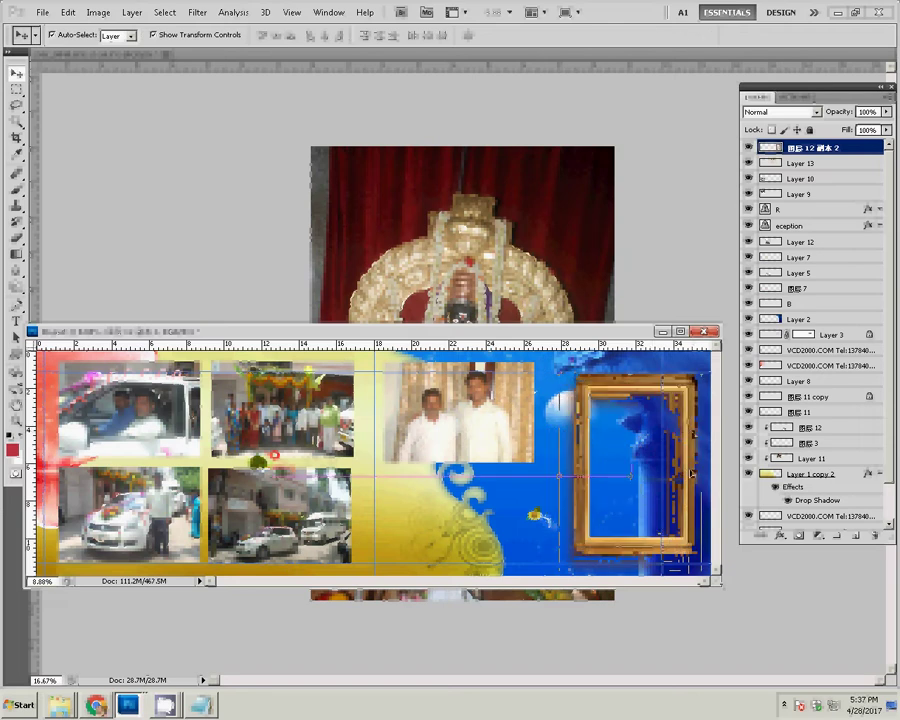
left_click(294, 60)
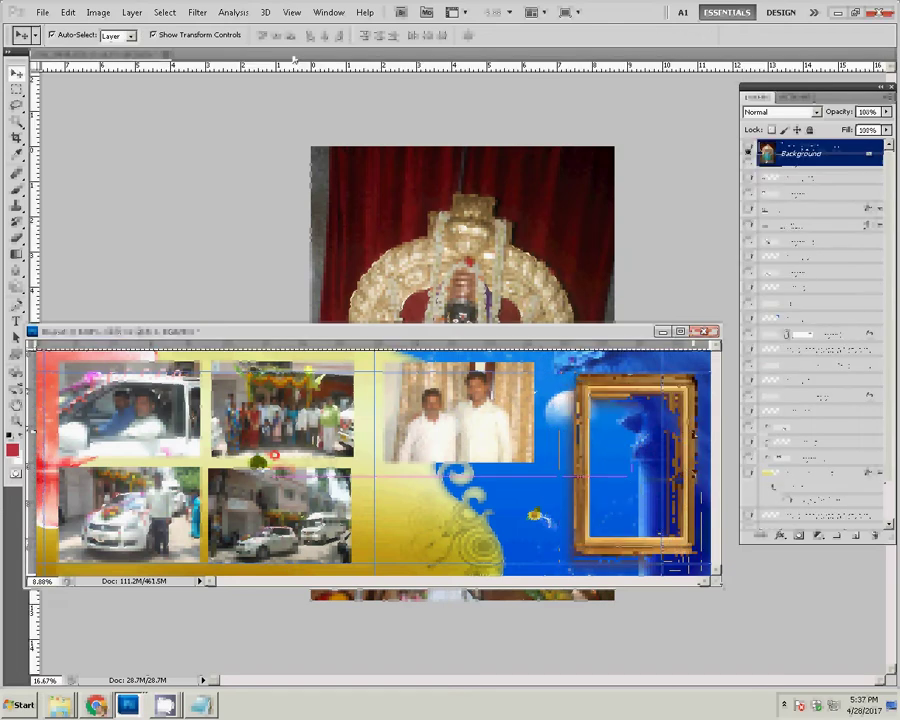
key("ctrl+a")
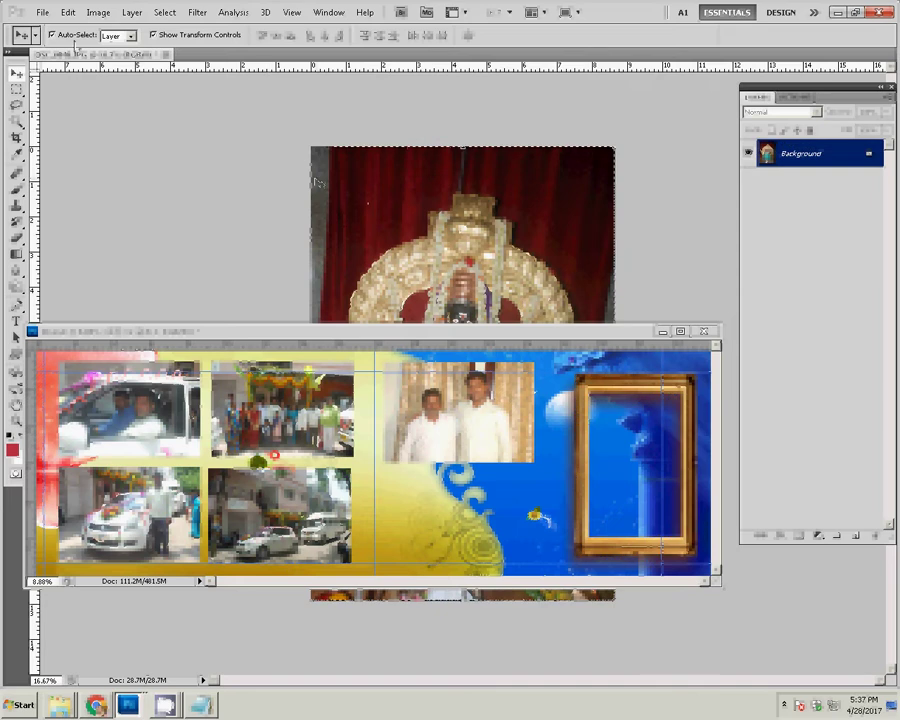
Cut the temple image and close its document without saving
left_click(68, 12)
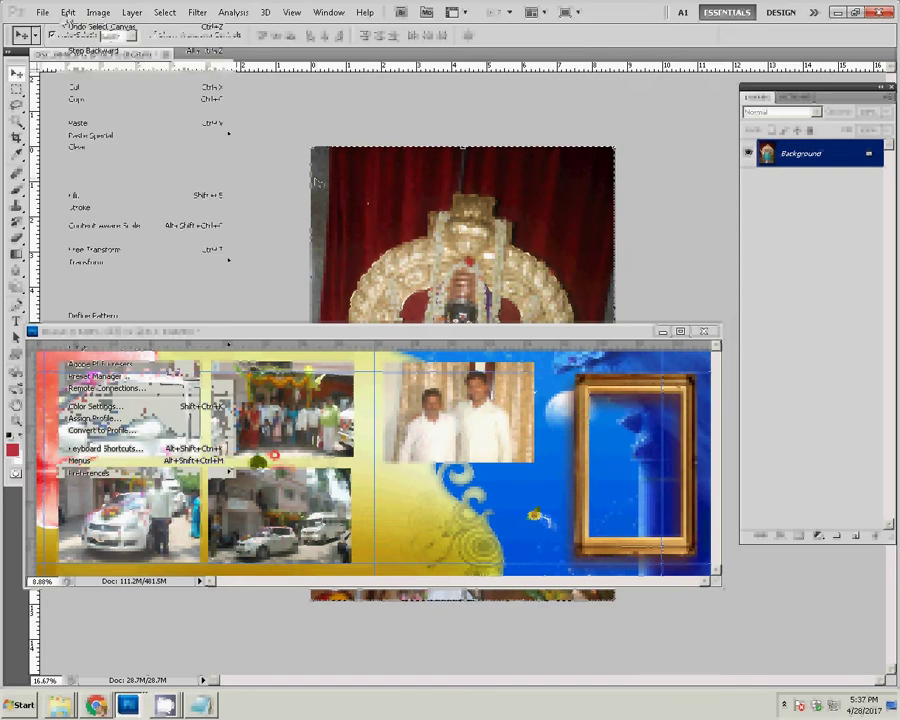
left_click(77, 87)
key("ctrl+w")
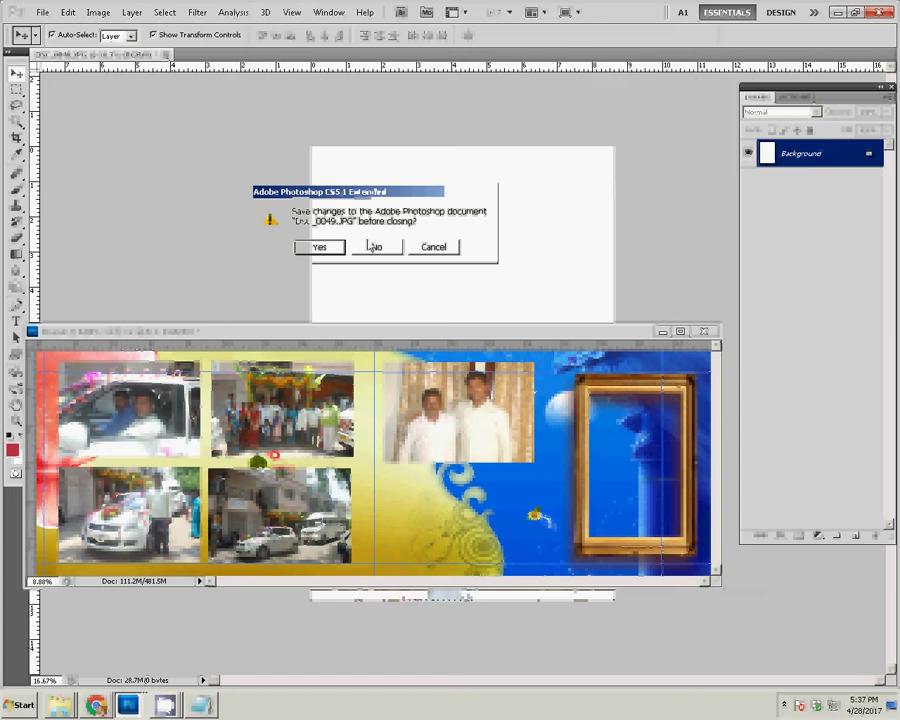
left_click(376, 247)
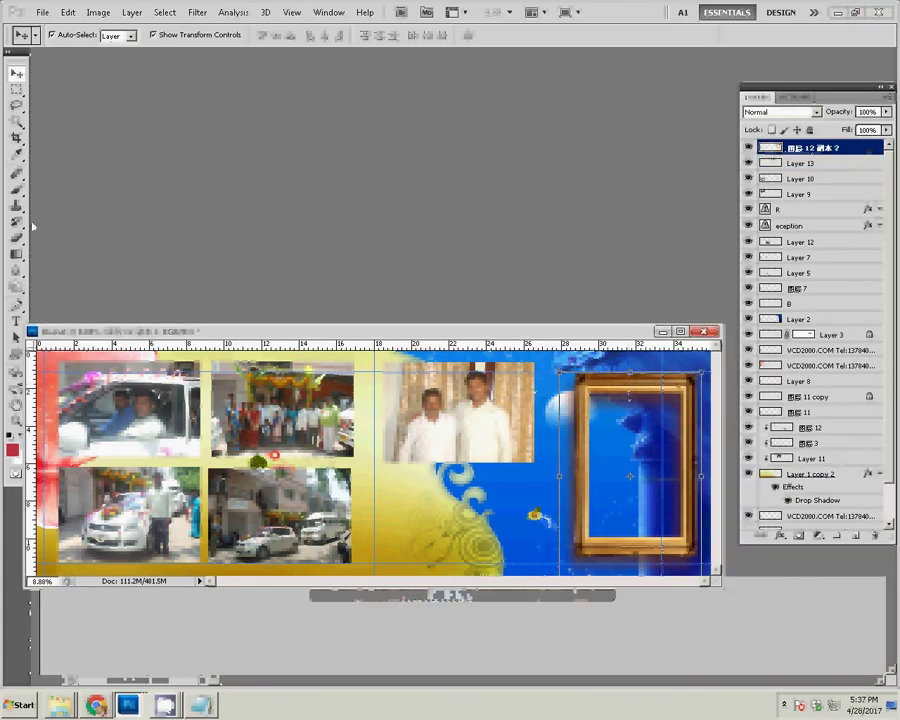
Paste the deity photo into the album, move it toward the gold frame, and lower its opacity
left_click(67, 12)
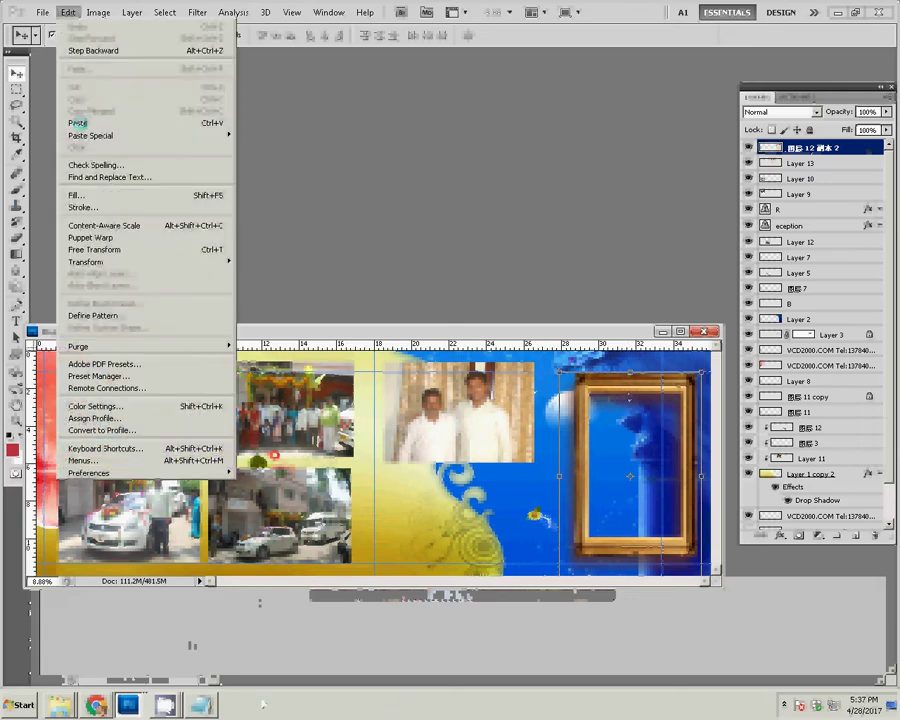
left_click(77, 122)
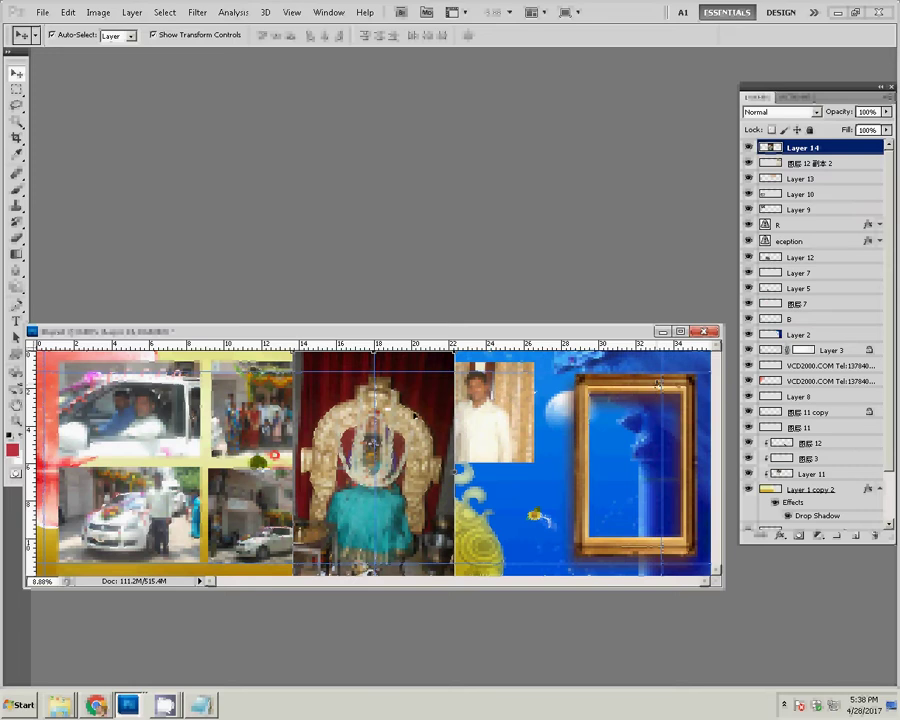
left_click_drag(433, 433, 633, 433)
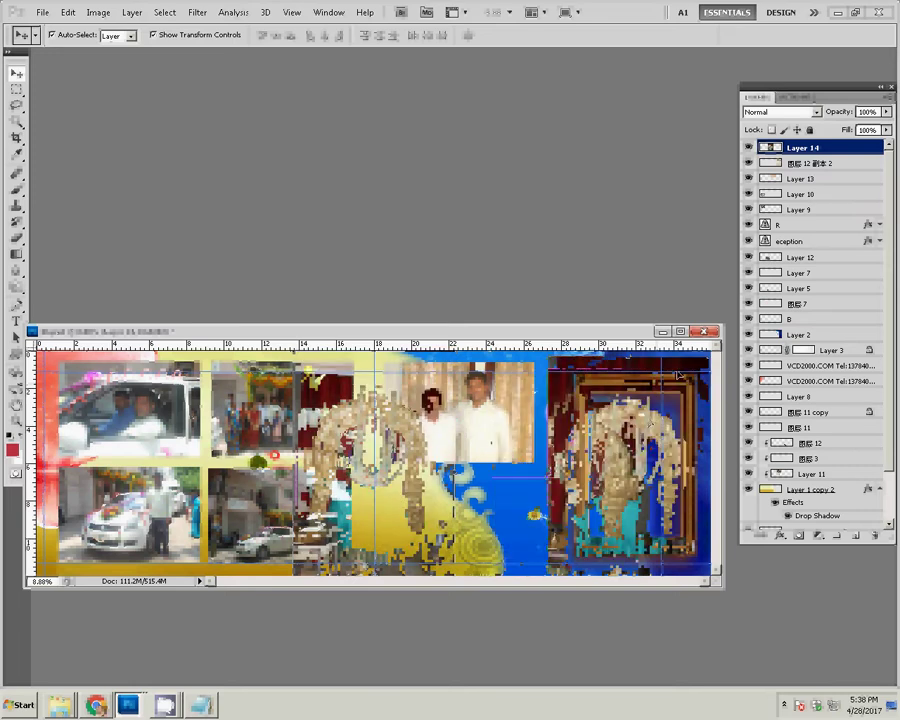
left_click_drag(885, 112, 853, 131)
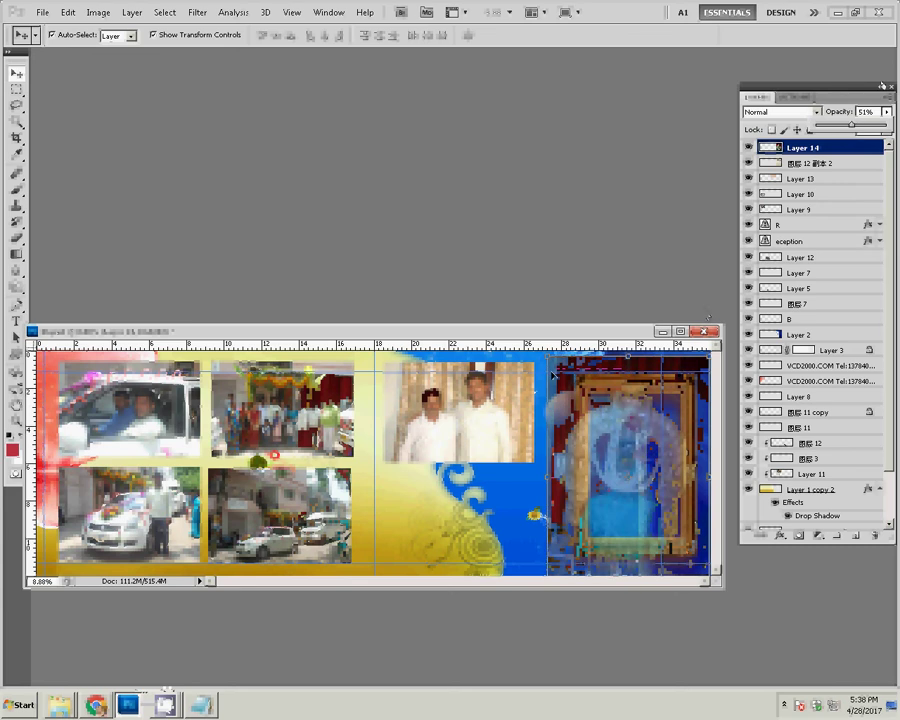
Scale and nudge the deity photo to fit inside the gold frame
key("ctrl+t")
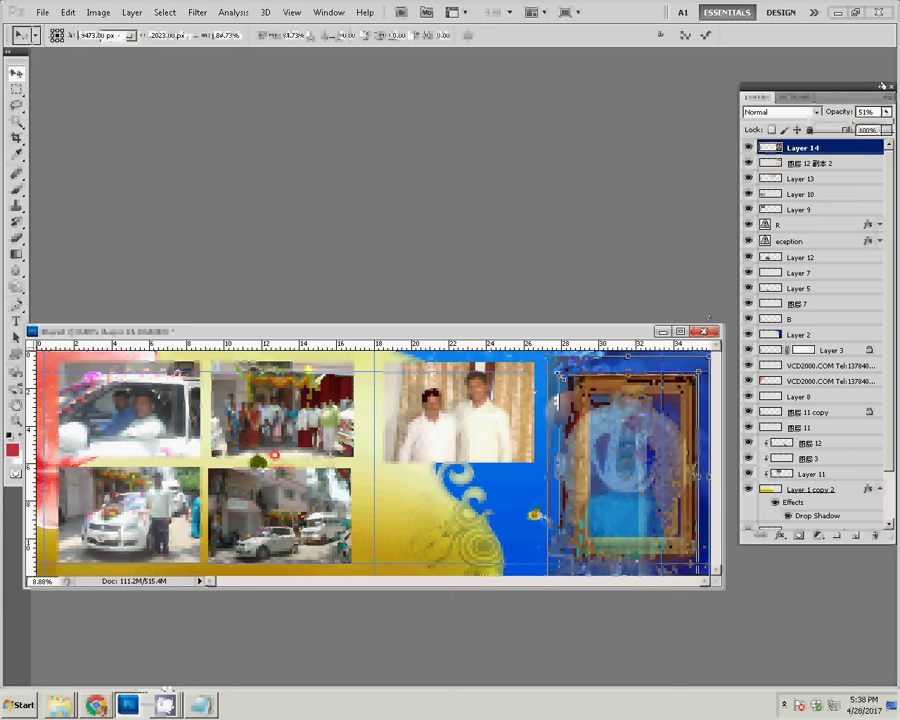
left_click_drag(561, 375, 569, 385)
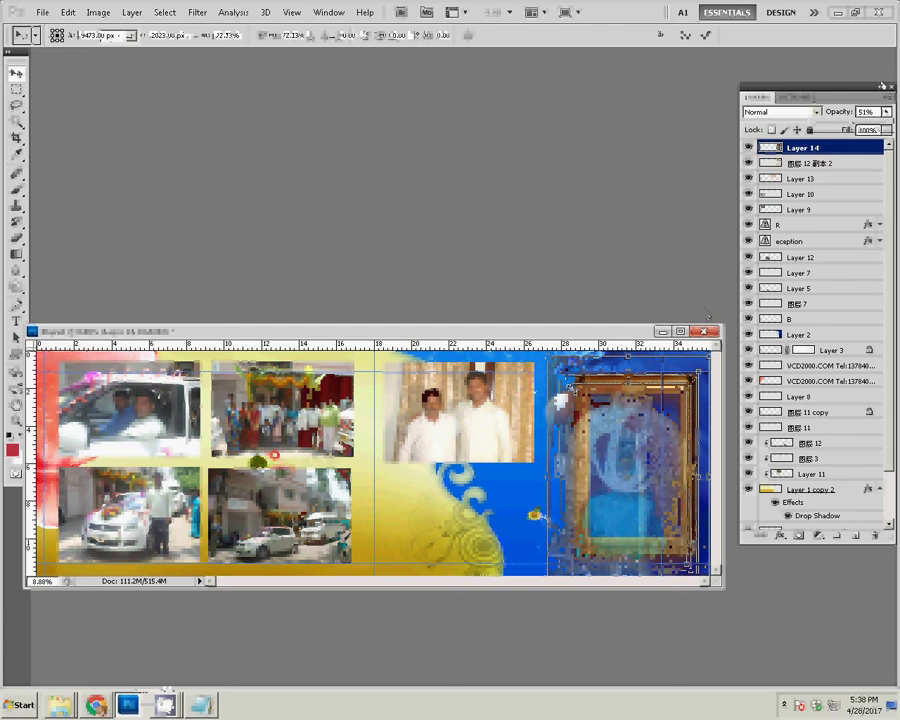
mouse_move(648, 430)
left_mouse_down()
mouse_move(657, 420)
mouse_move(639, 414)
left_mouse_up()
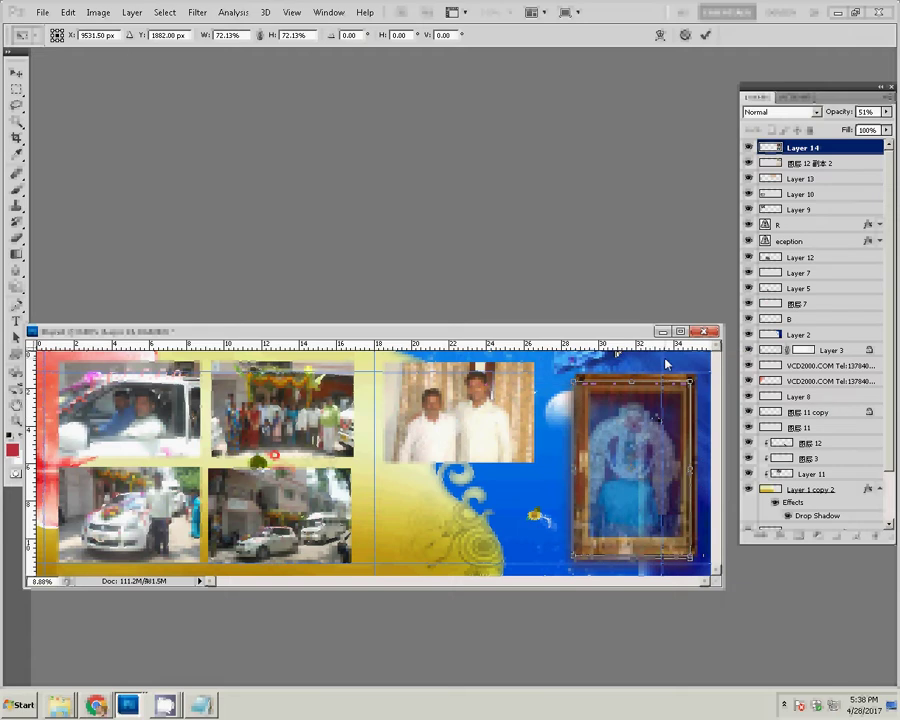
key("Right")
key("Right")
key("Right")
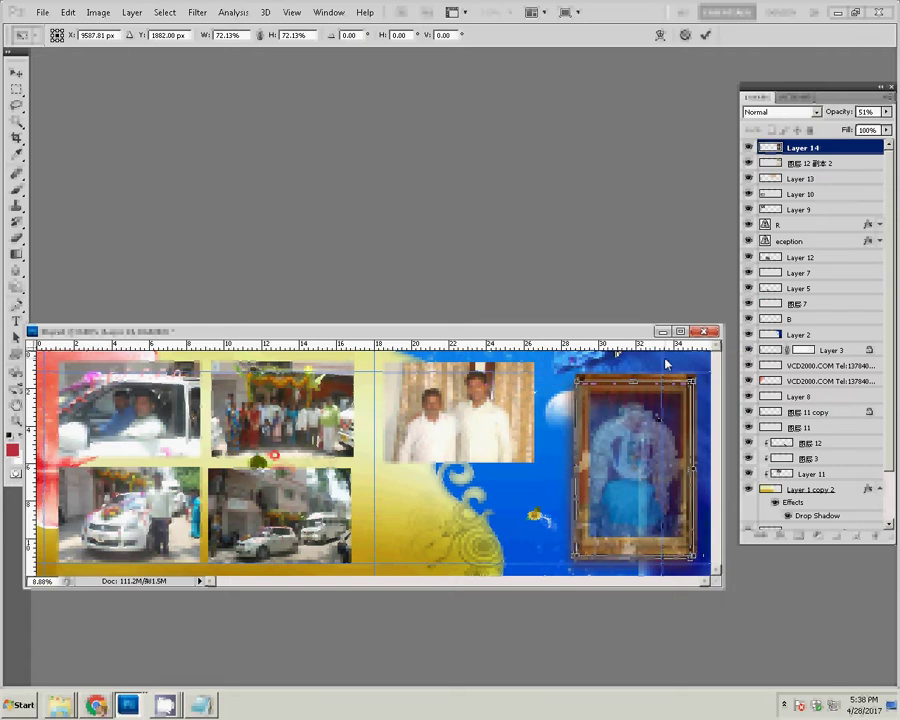
key("Up")
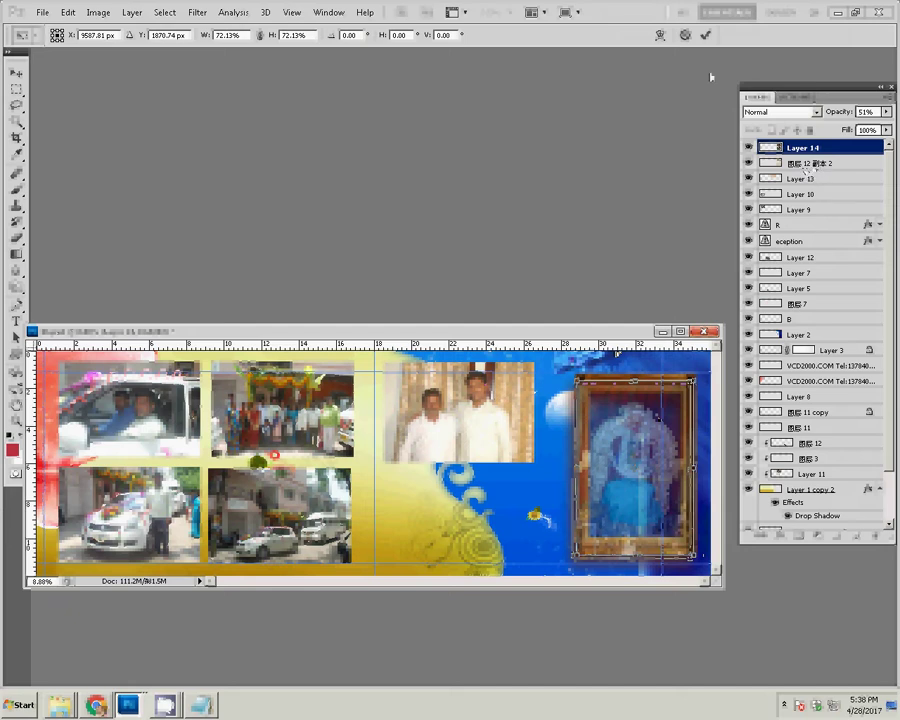
left_click(705, 34)
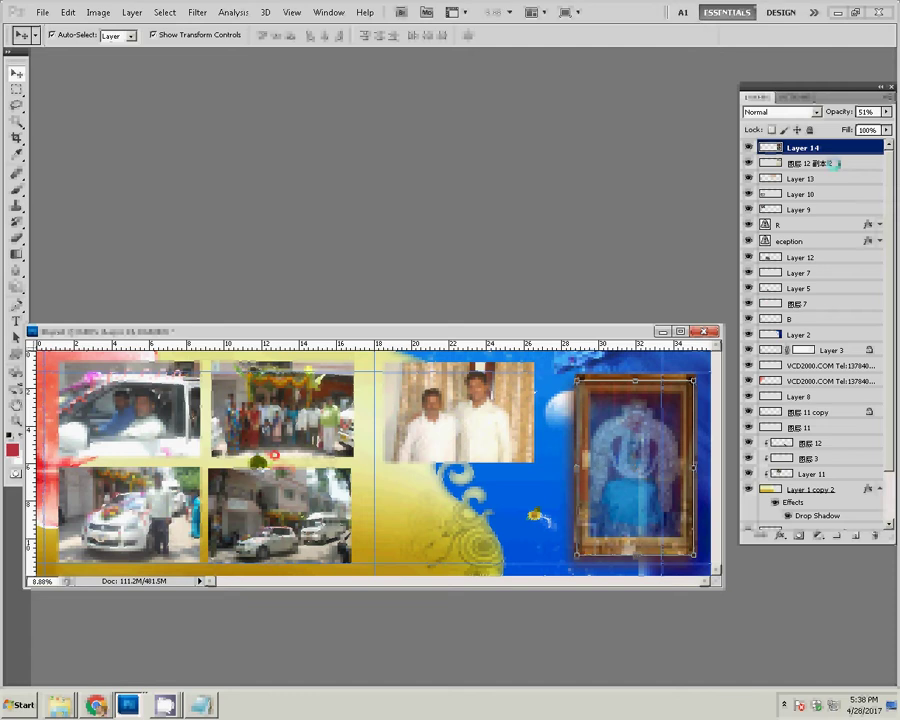
Move 图层 12 副本 2 above Layer 14 and restore Layer 14's opacity to 100%
left_click(830, 164)
left_click_drag(828, 168, 824, 144)
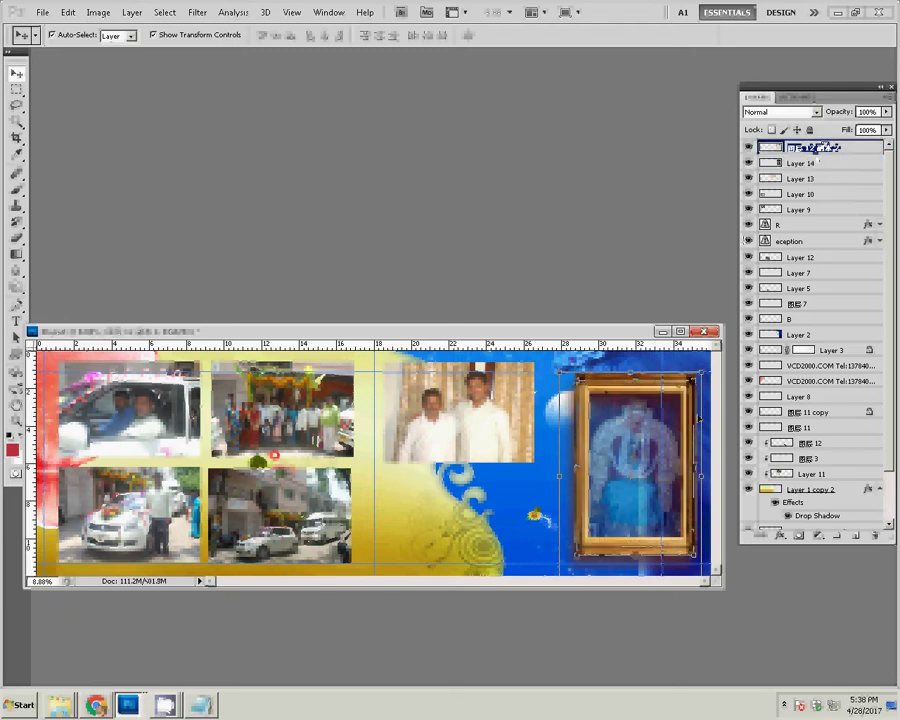
left_click(855, 163)
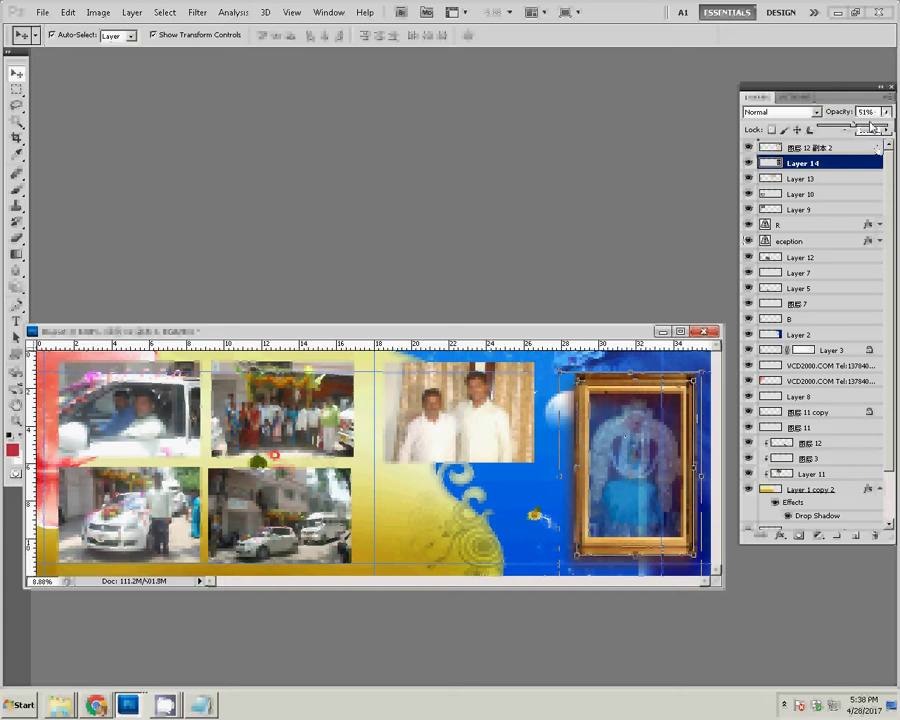
left_click(886, 112)
left_click_drag(853, 125, 895, 125)
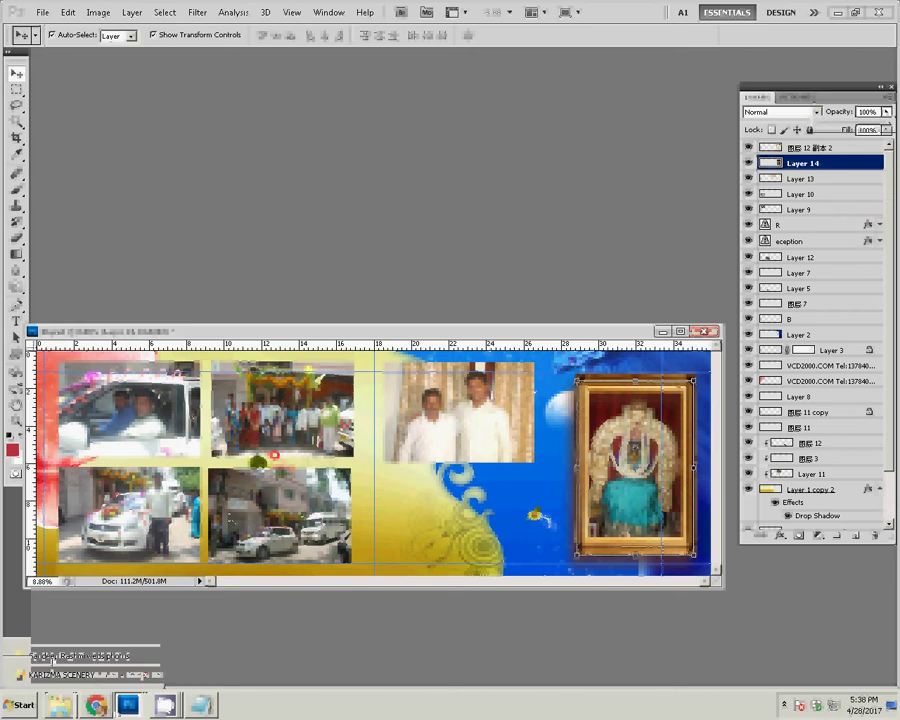
Delete the used DSC_0049 photo, open the next reception photo, and resize it to 8 inches wide
left_click(60, 650)
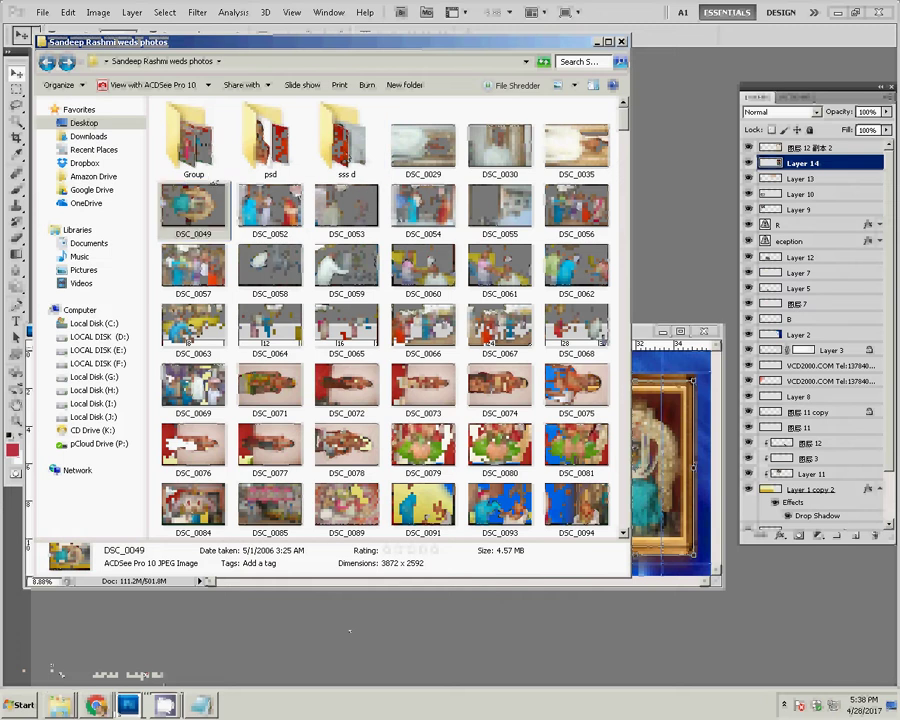
key("Delete")
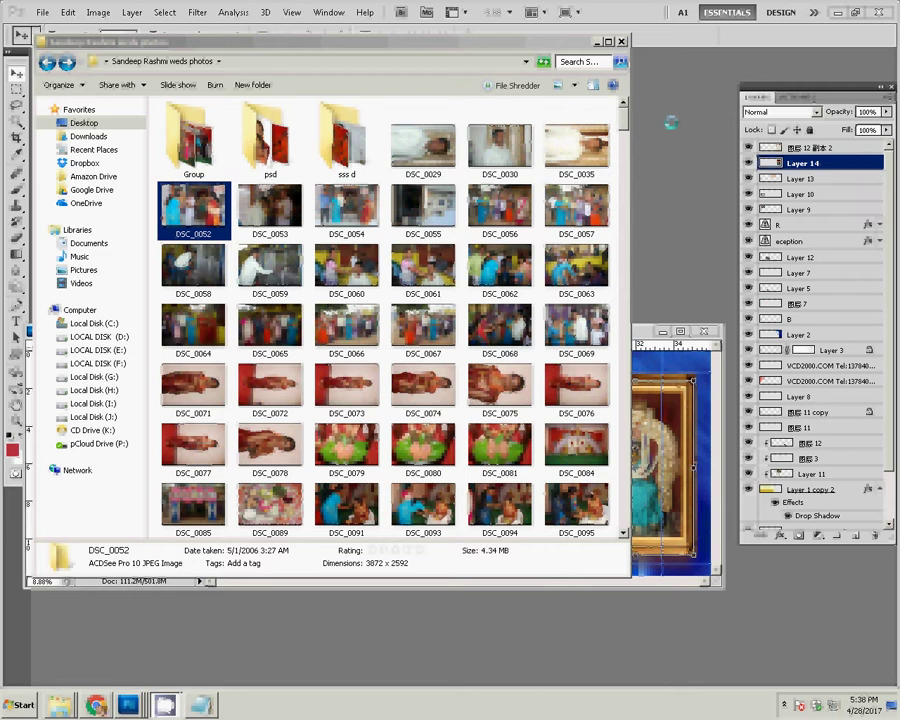
left_click(349, 631)
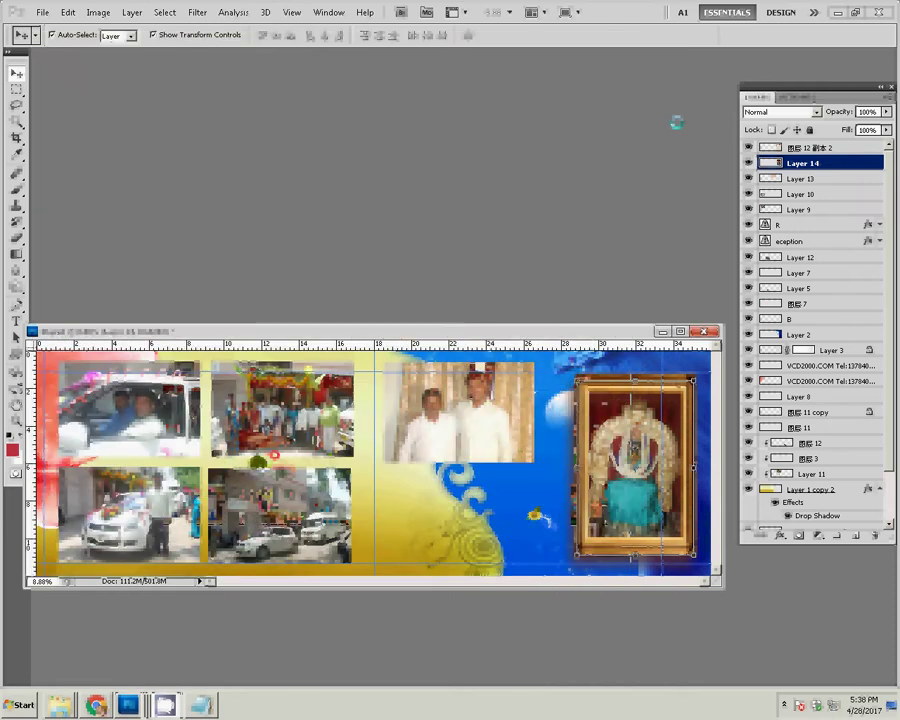
left_click(98, 12)
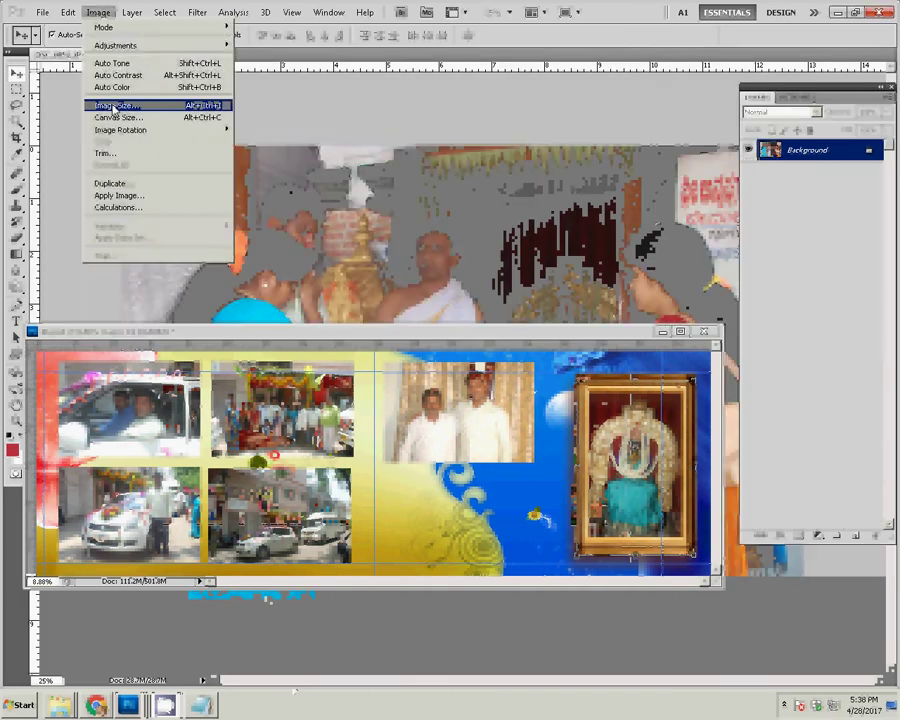
left_click(115, 107)
key("Tab")
key("Tab")
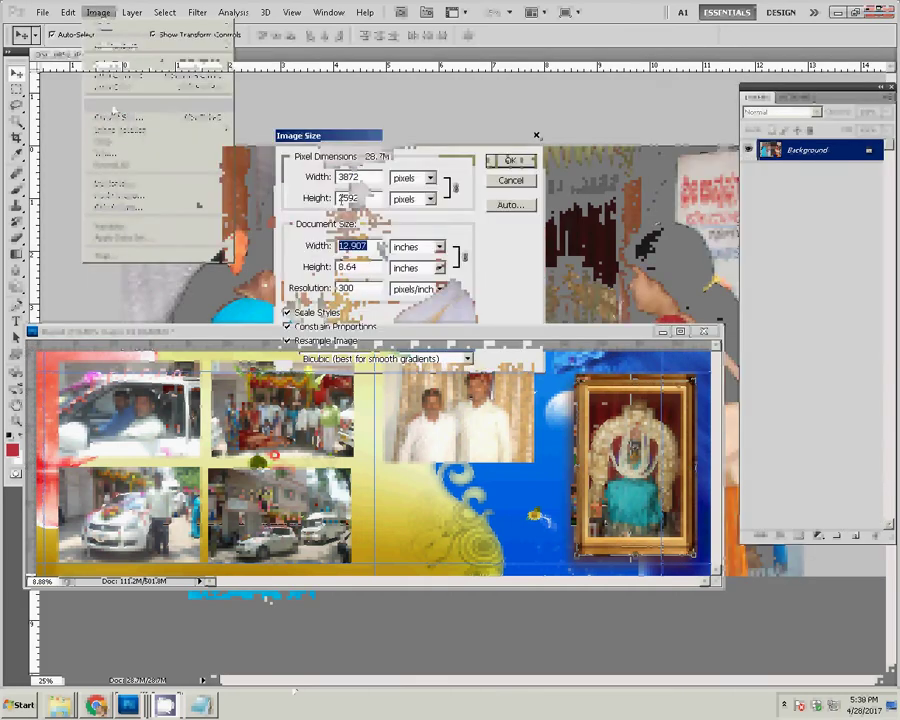
type("8")
key("Return")
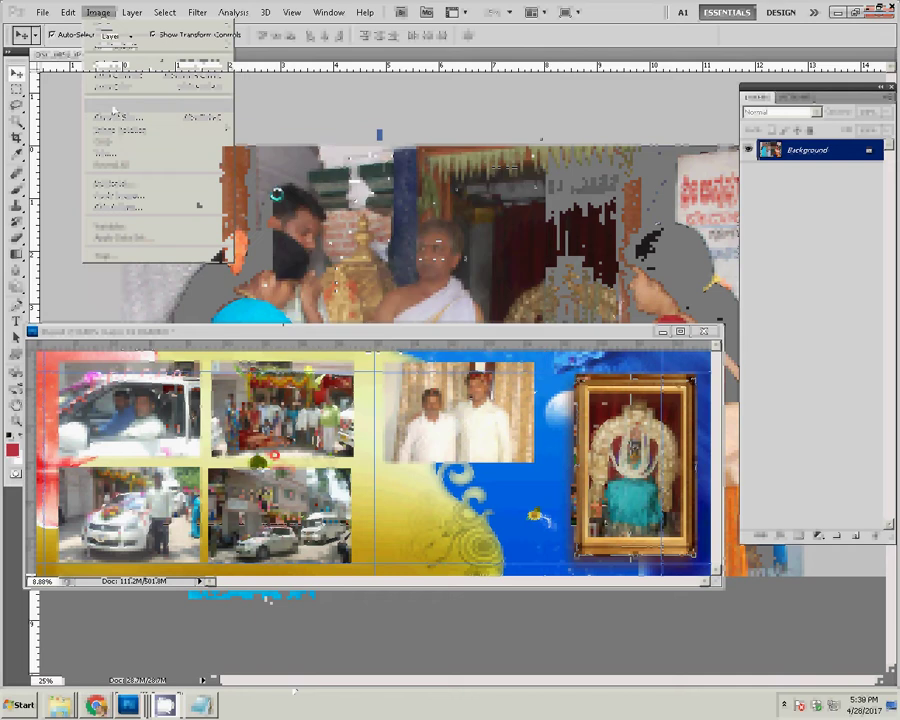
Close the resized photo without saving and paste it into the album as Layer 15
left_click(68, 14)
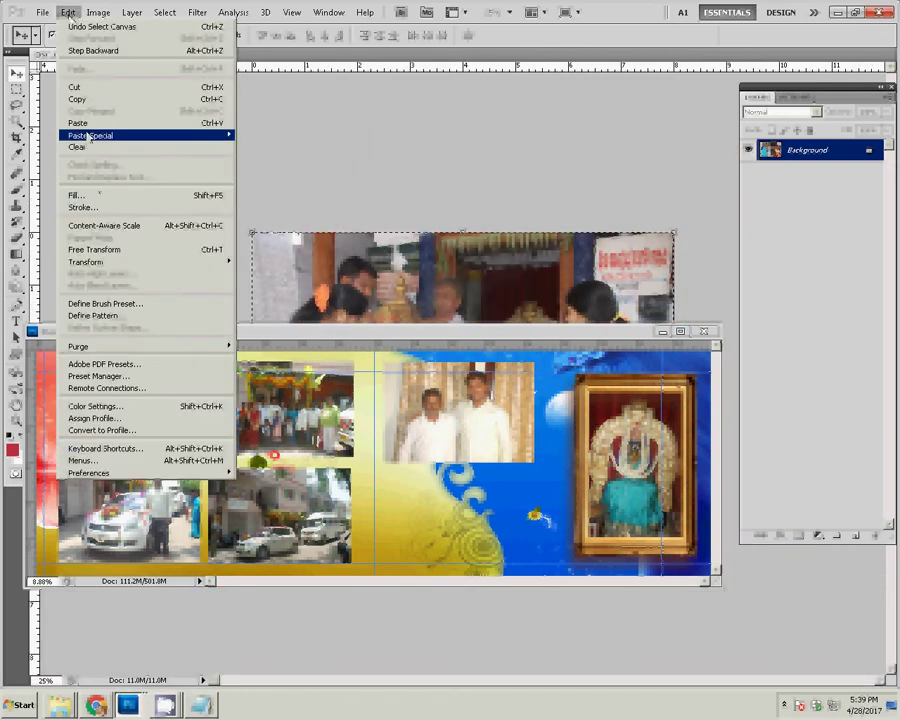
key("ctrl+w")
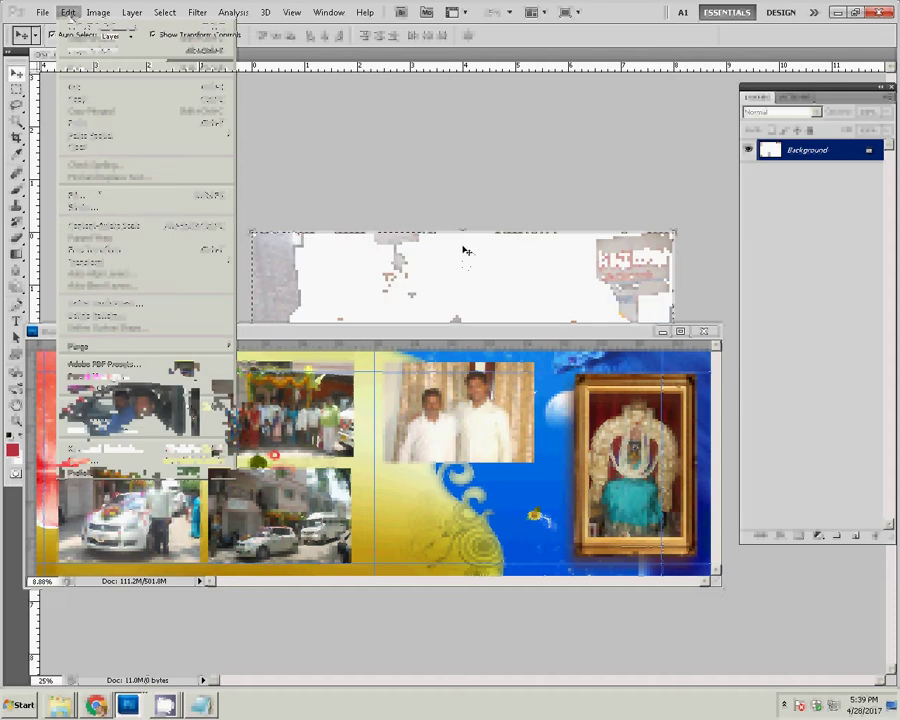
left_click(374, 248)
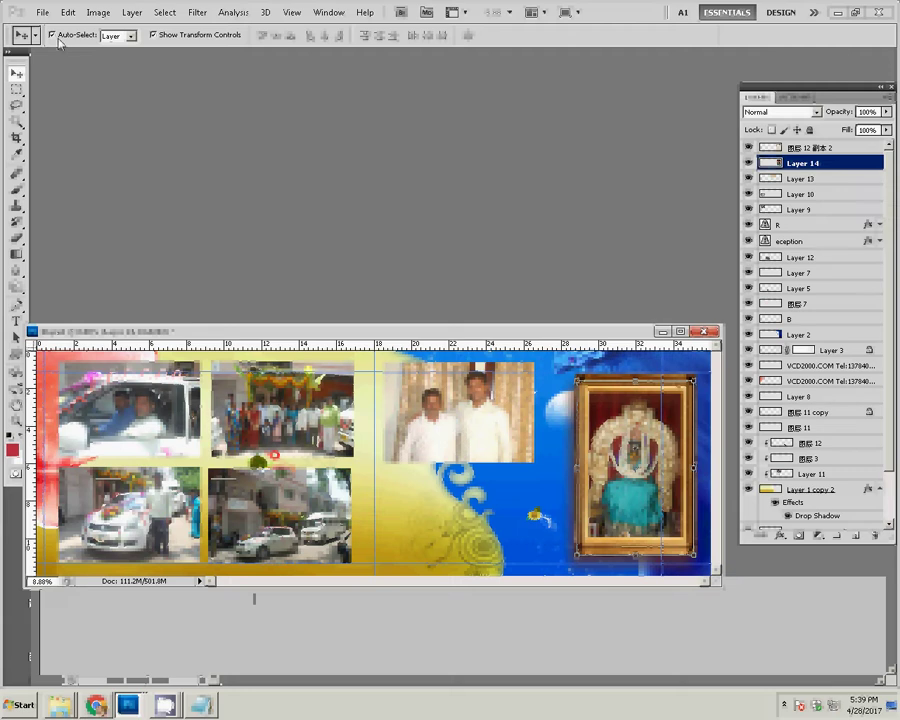
left_click(67, 12)
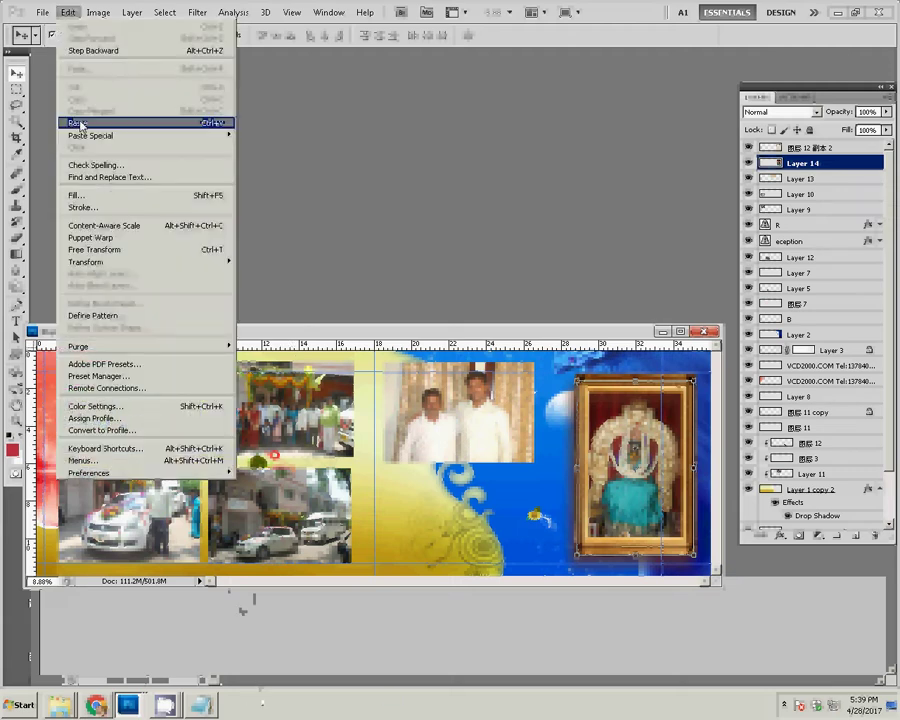
left_click(80, 124)
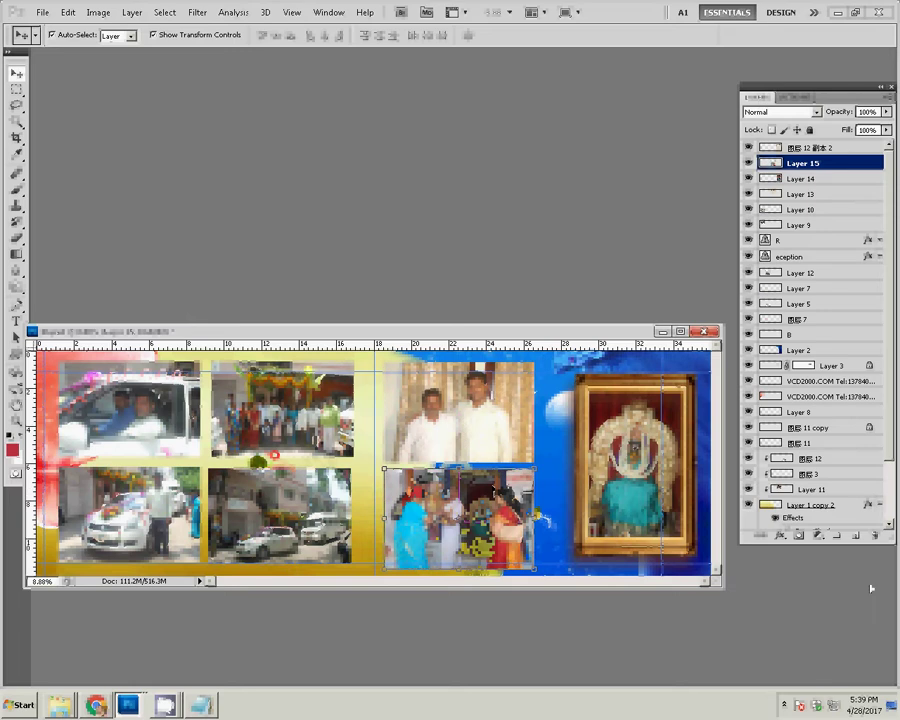
Add a Stroke layer style to Layer 15 using the rainbow gradient fill
left_click(780, 536)
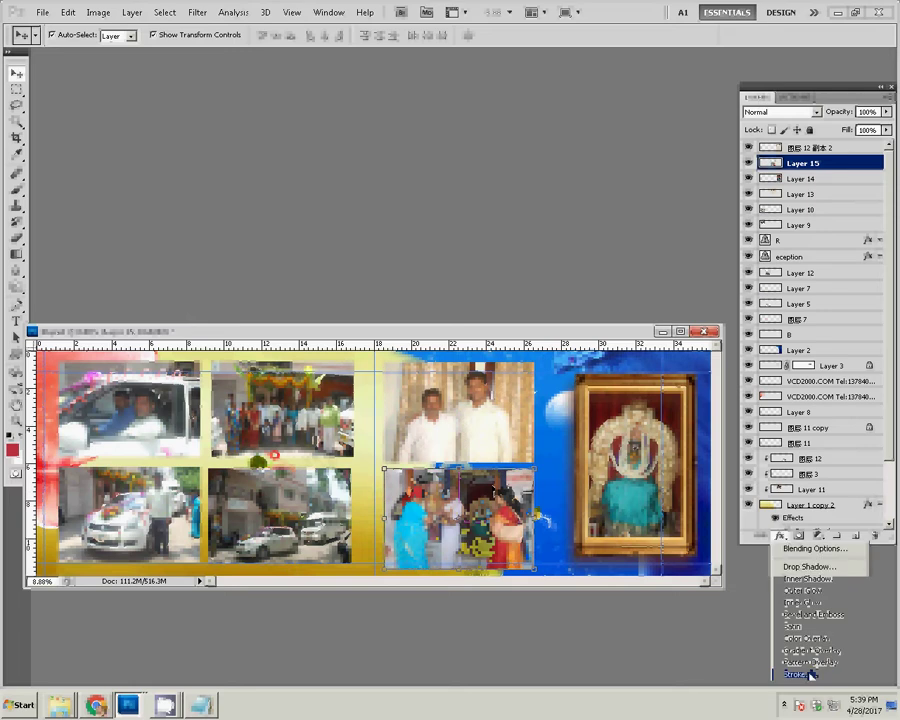
key("h")
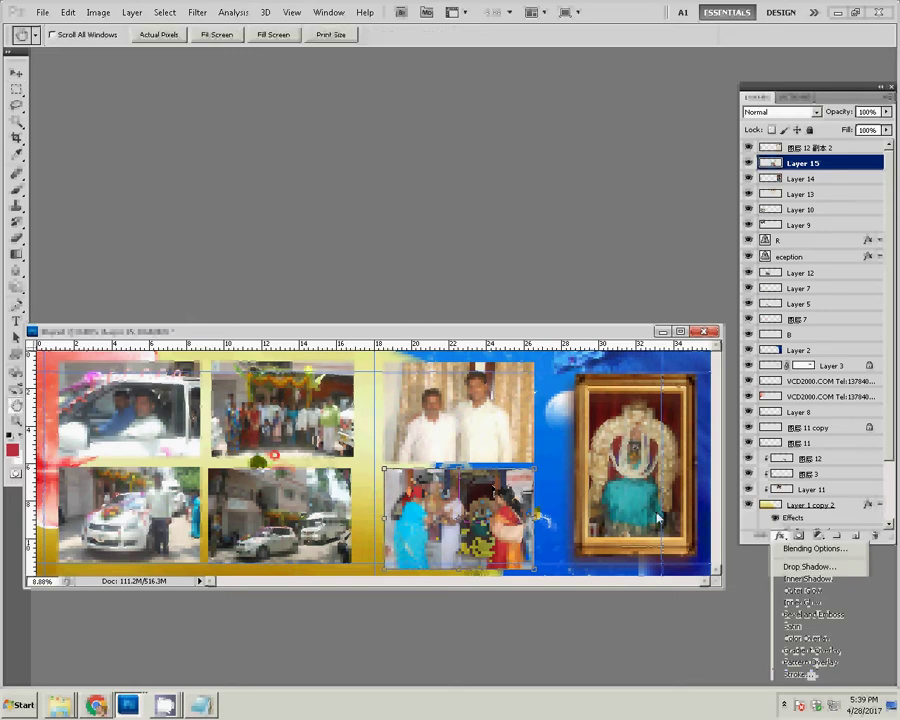
left_click(797, 674)
left_click(466, 310)
left_click(466, 331)
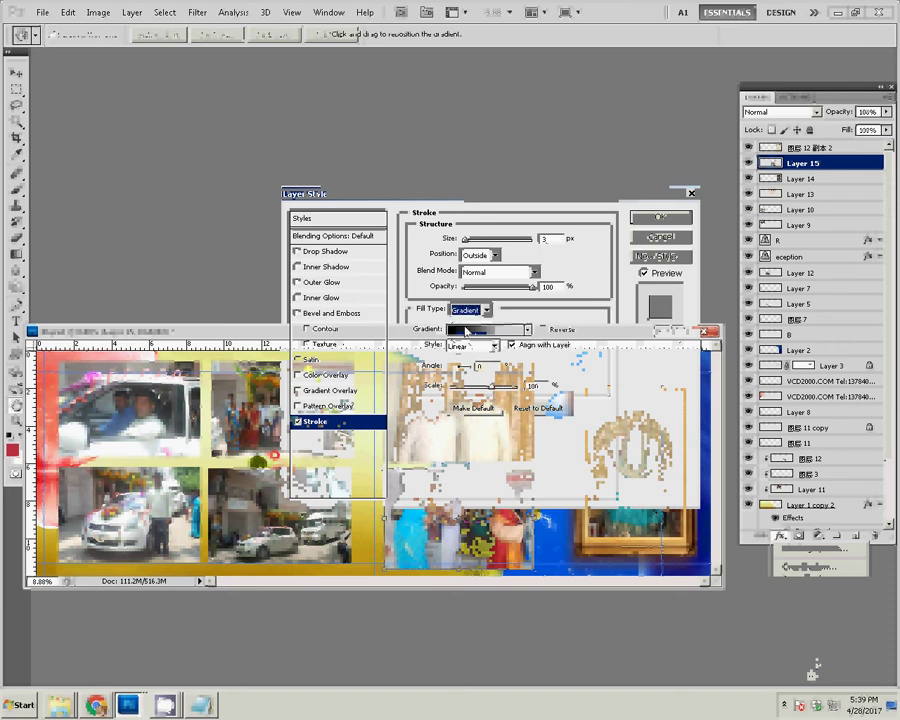
left_click(527, 329)
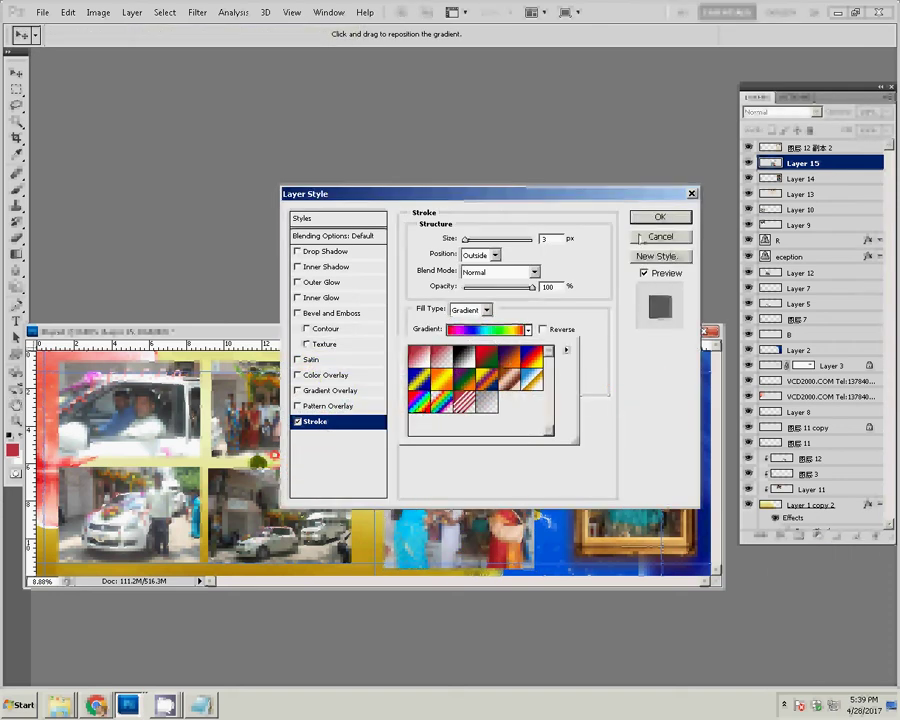
left_click(647, 219)
left_click(647, 222)
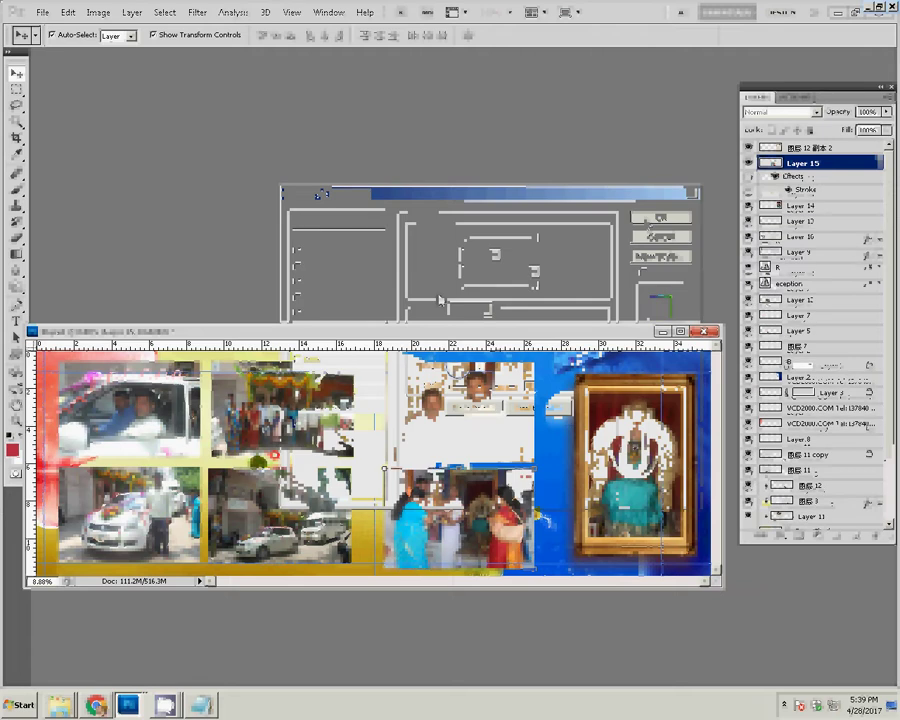
Increase the gradient stroke size on Layer 15 to 22 px
left_click(778, 534)
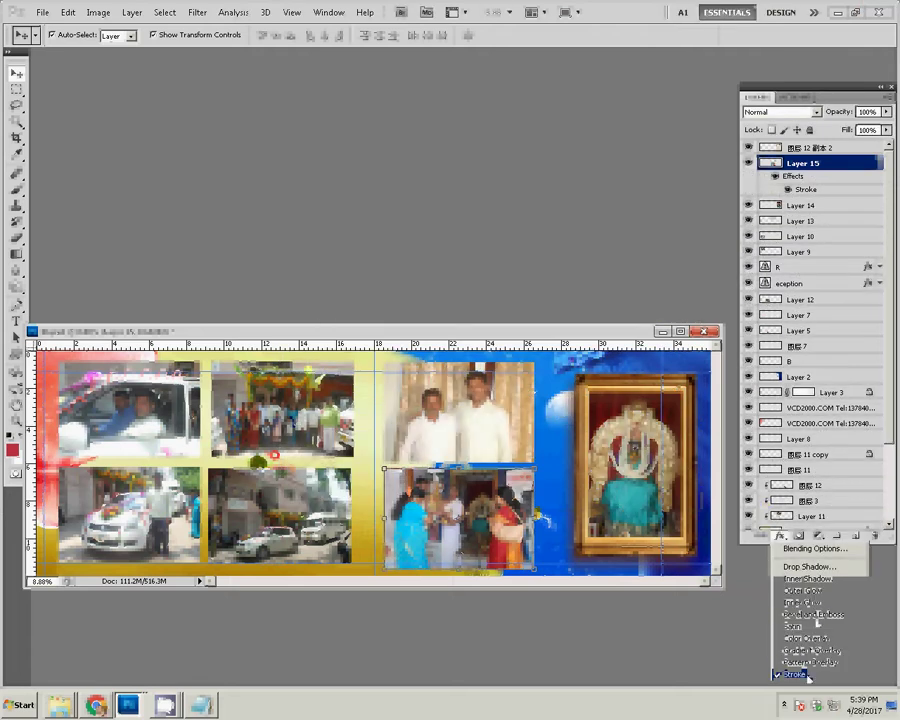
left_click(798, 674)
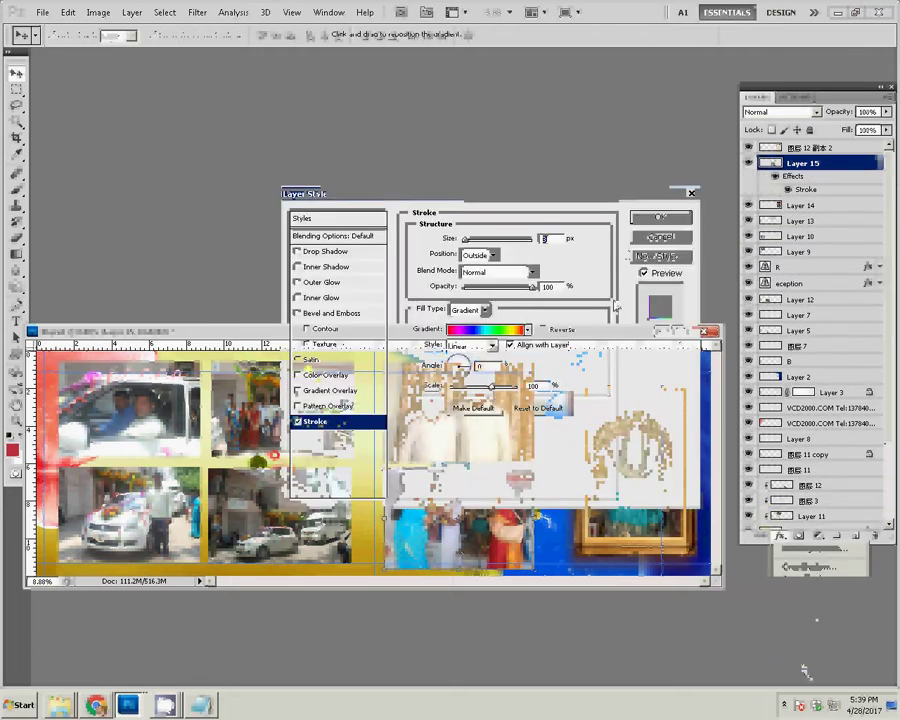
key("Up")
key("Up")
key("Up")
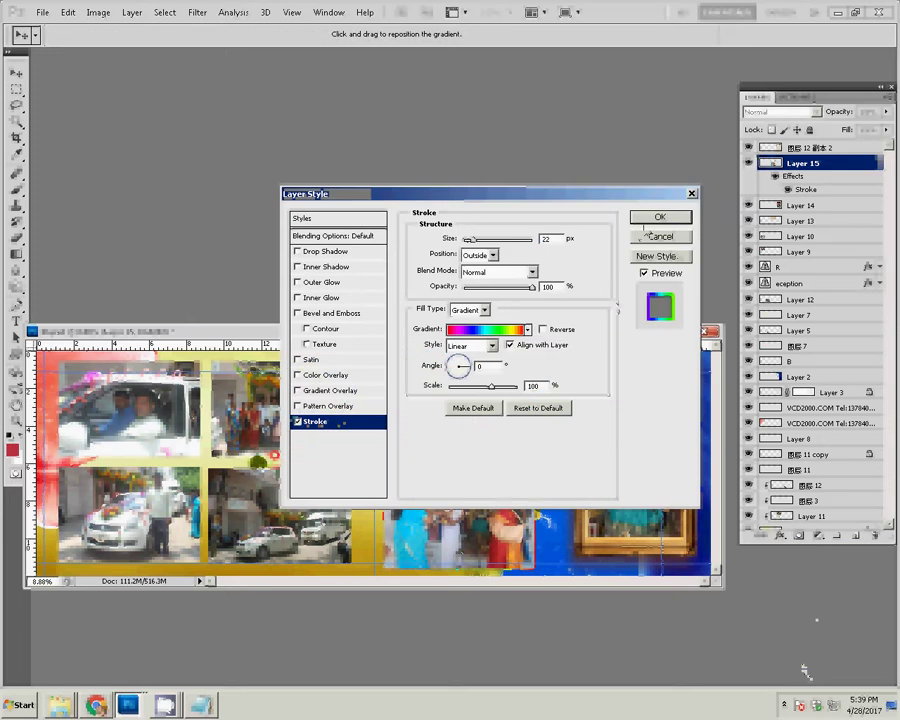
left_click(655, 220)
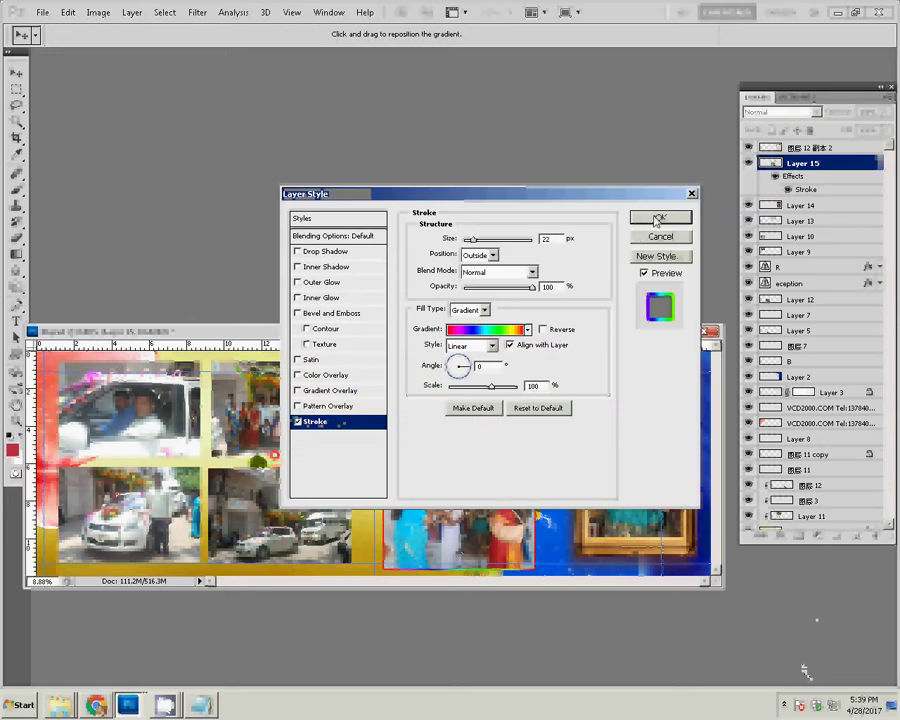
Copy Layer 15's layer style and paste it onto Layers 9 and 11
right_click(826, 165)
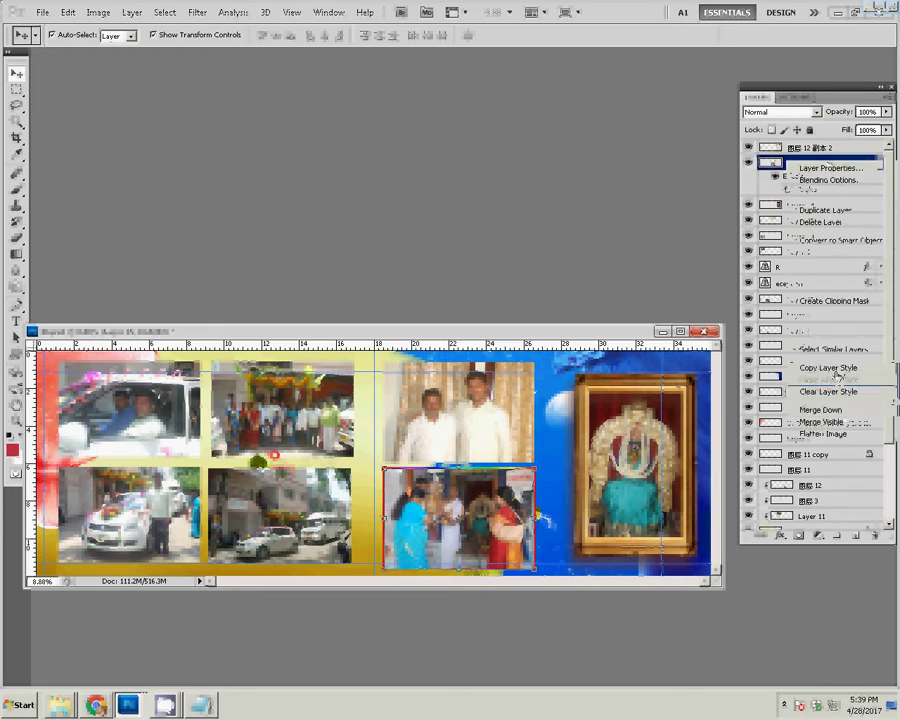
left_click(830, 368)
left_click(237, 400)
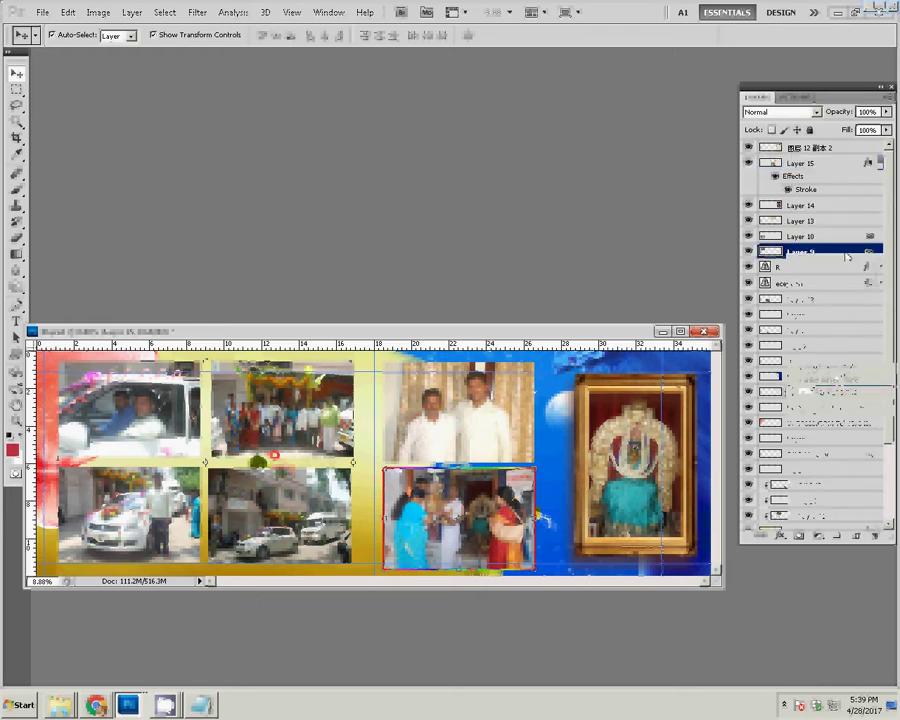
right_click(826, 252)
left_click(826, 472)
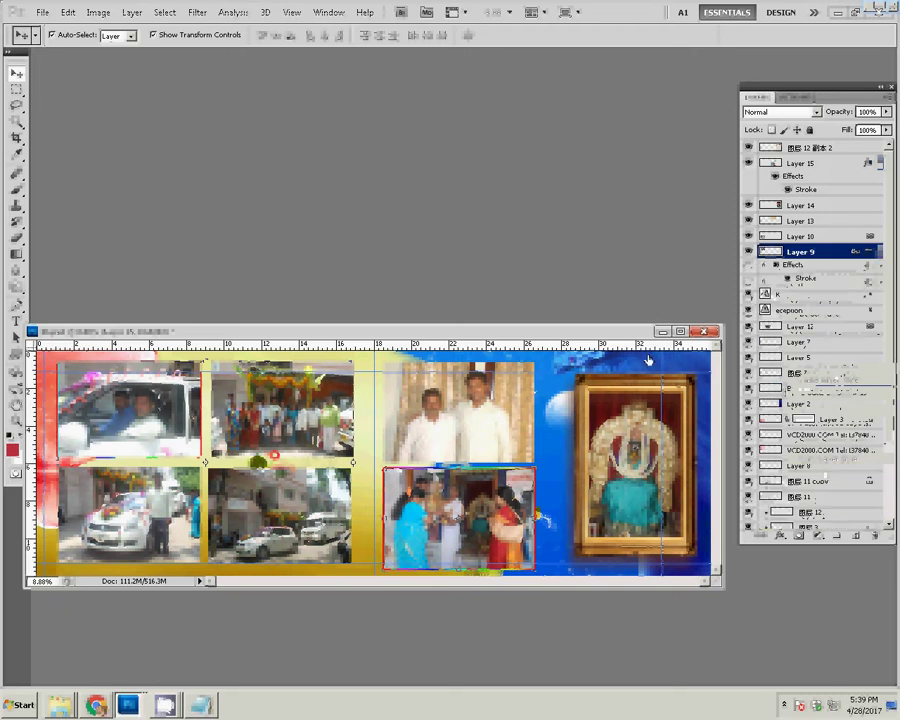
left_click(262, 428)
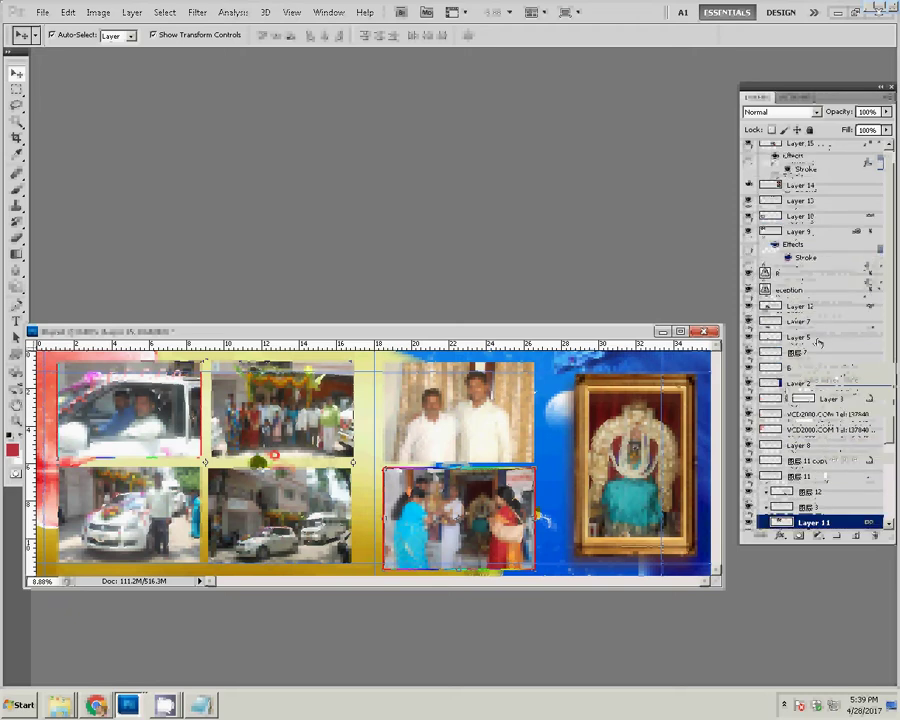
right_click(790, 247)
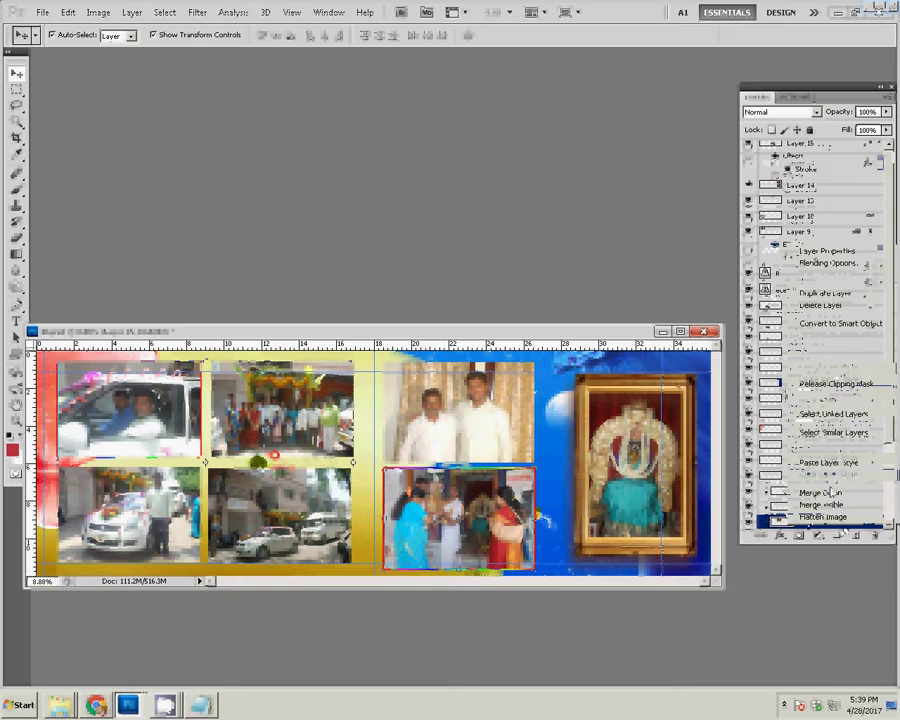
left_click(826, 463)
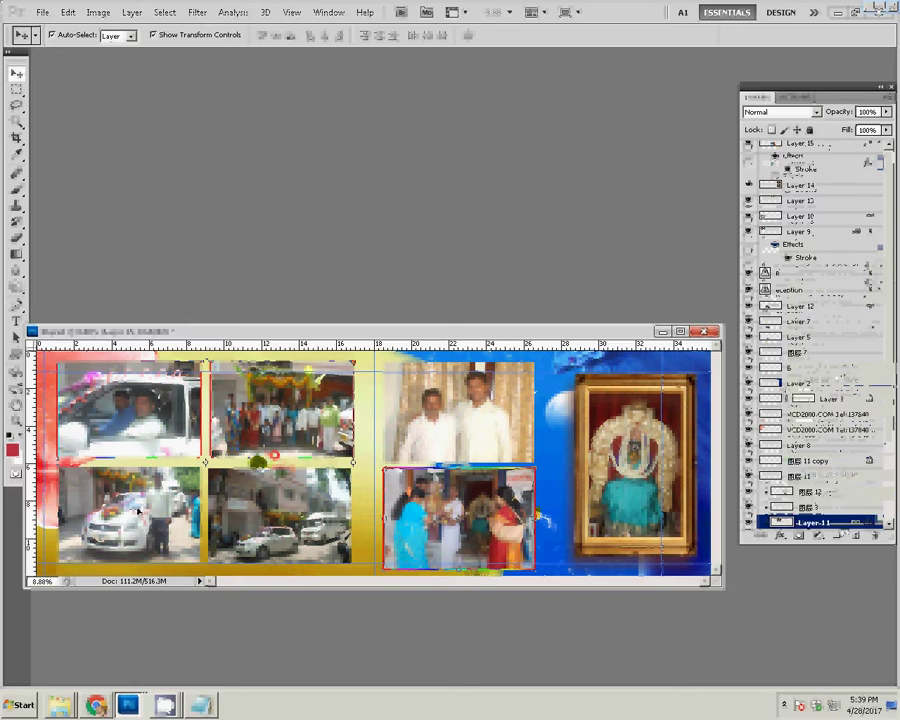
Paste the gradient border style onto Layers 10, 12 and 13 (the couple photo)
right_click(836, 218)
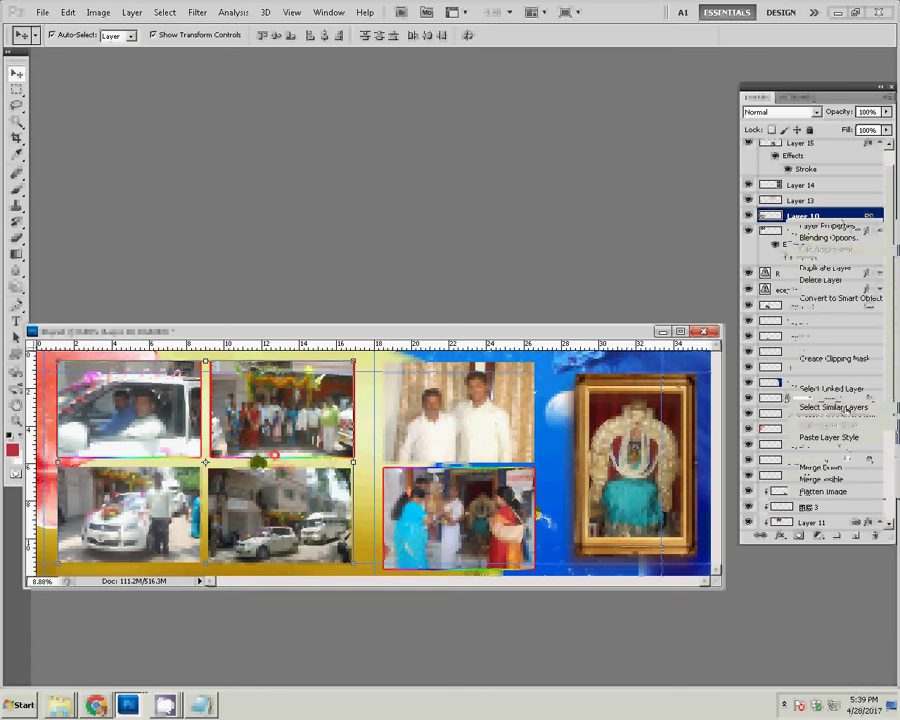
left_click(829, 437)
left_click(833, 332)
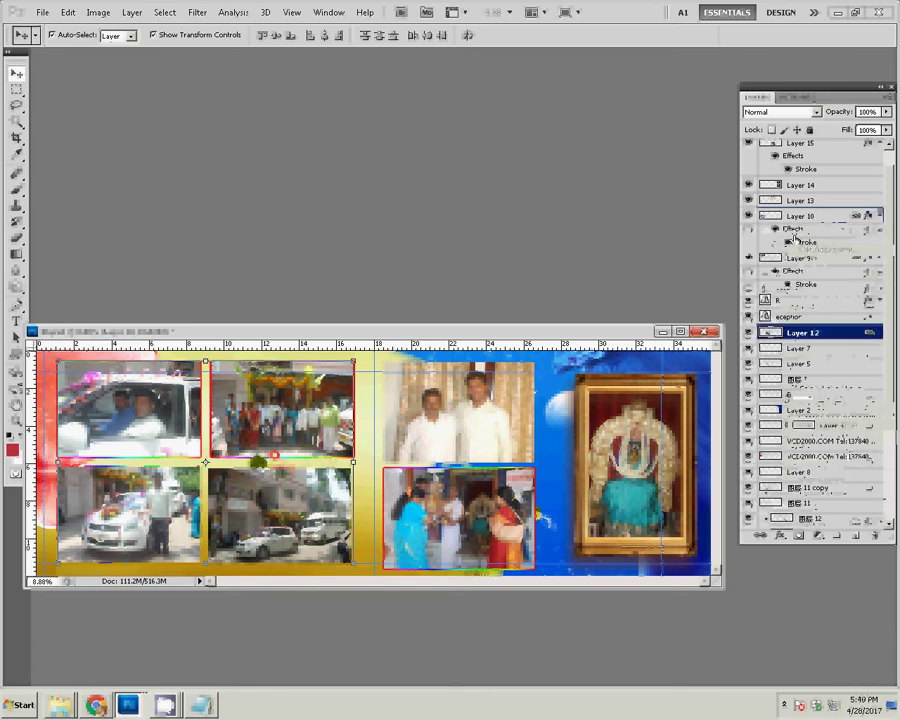
right_click(833, 332)
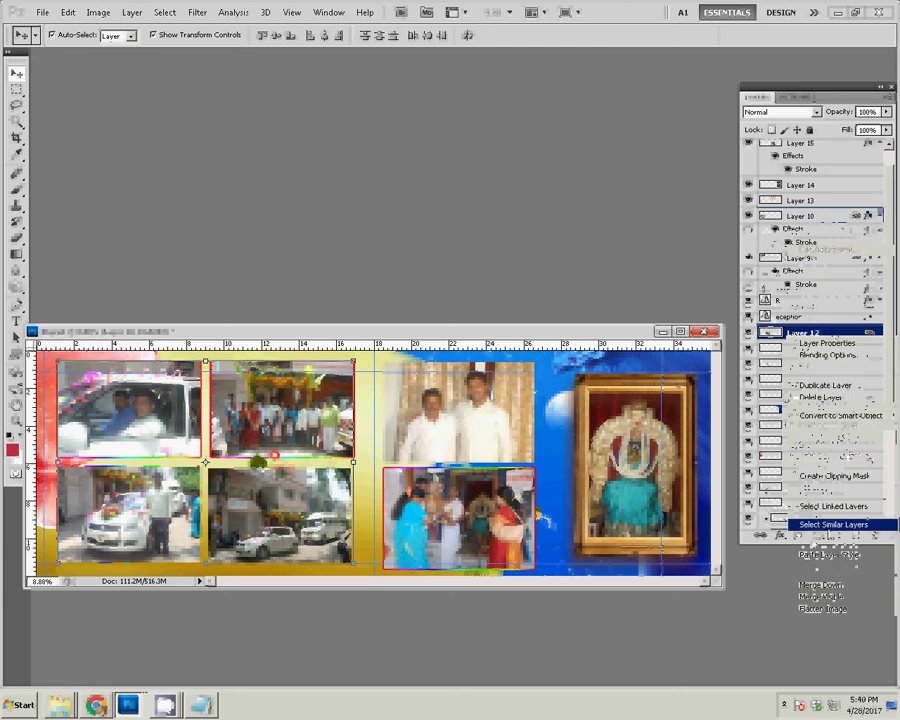
left_click(829, 554)
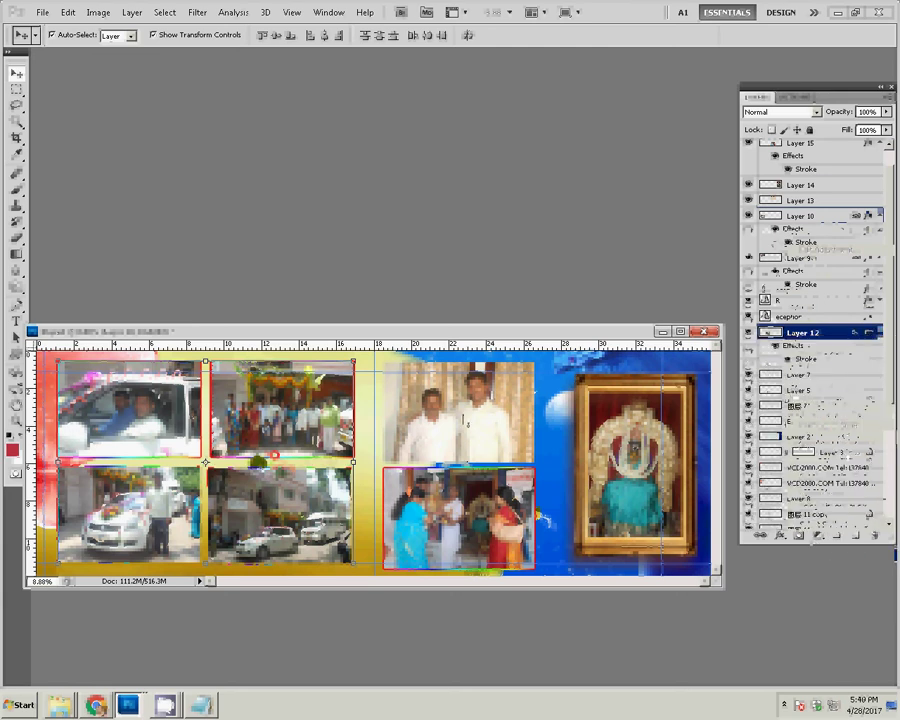
left_click(810, 201)
right_click(810, 205)
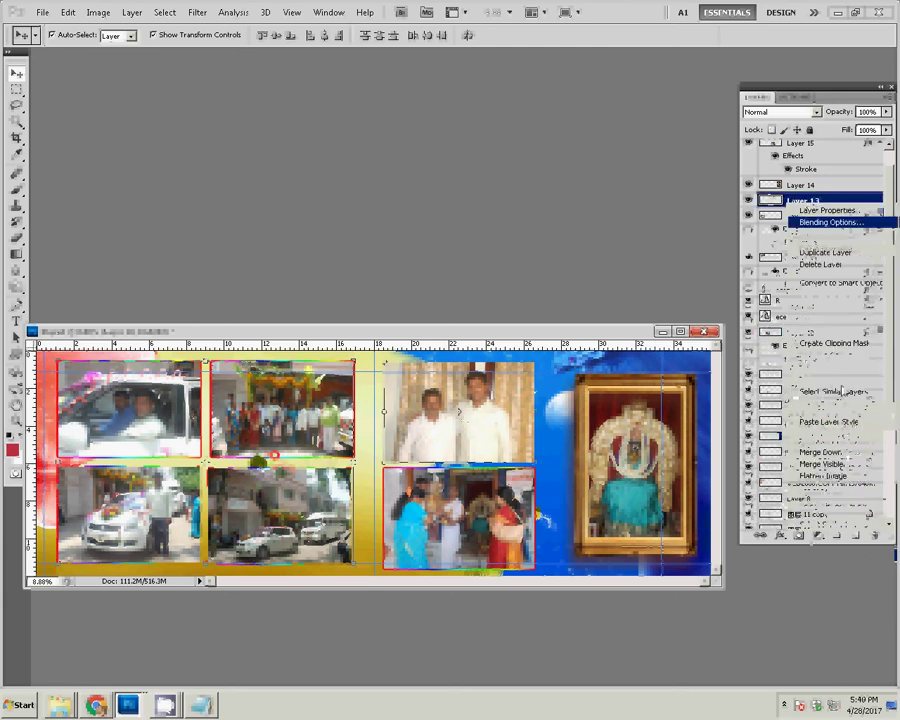
left_click(835, 422)
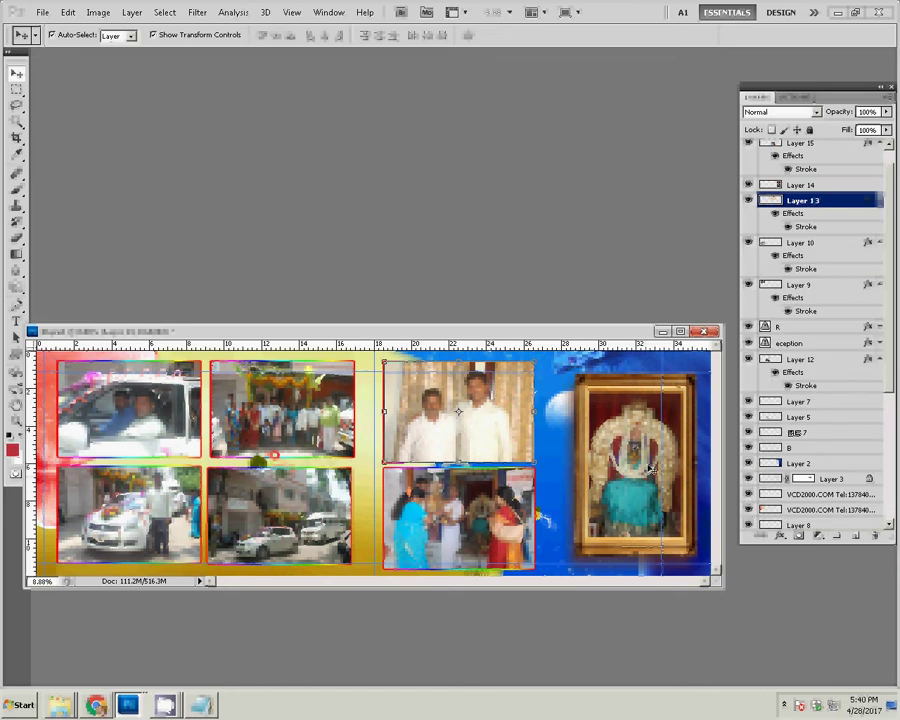
Save the spread as 05 (Photoshop PSD) in Local Disk (I:) > k5, then close the document
left_click(42, 12)
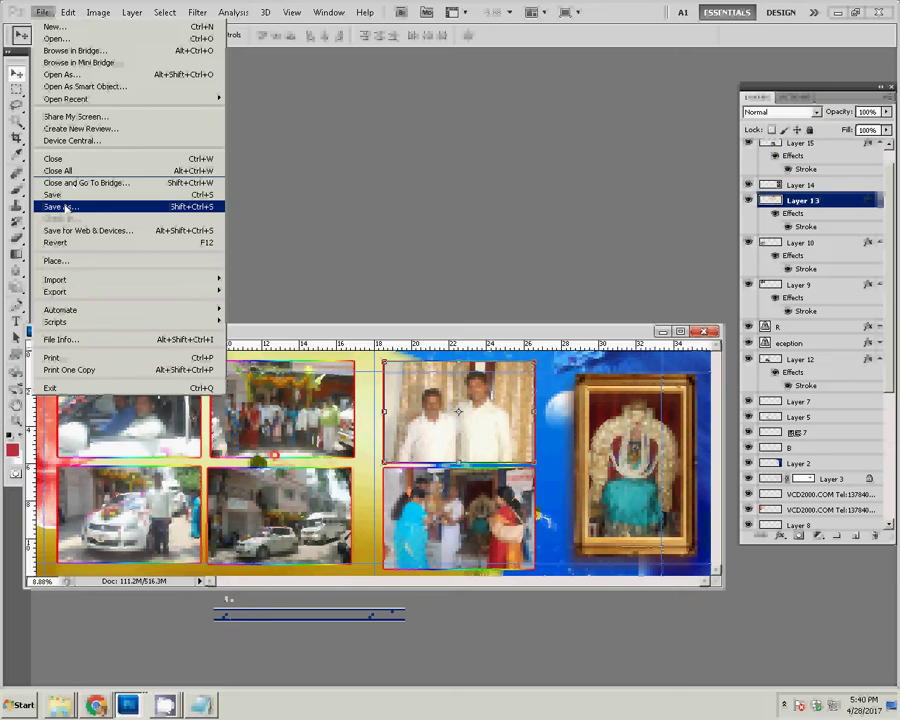
left_click(65, 207)
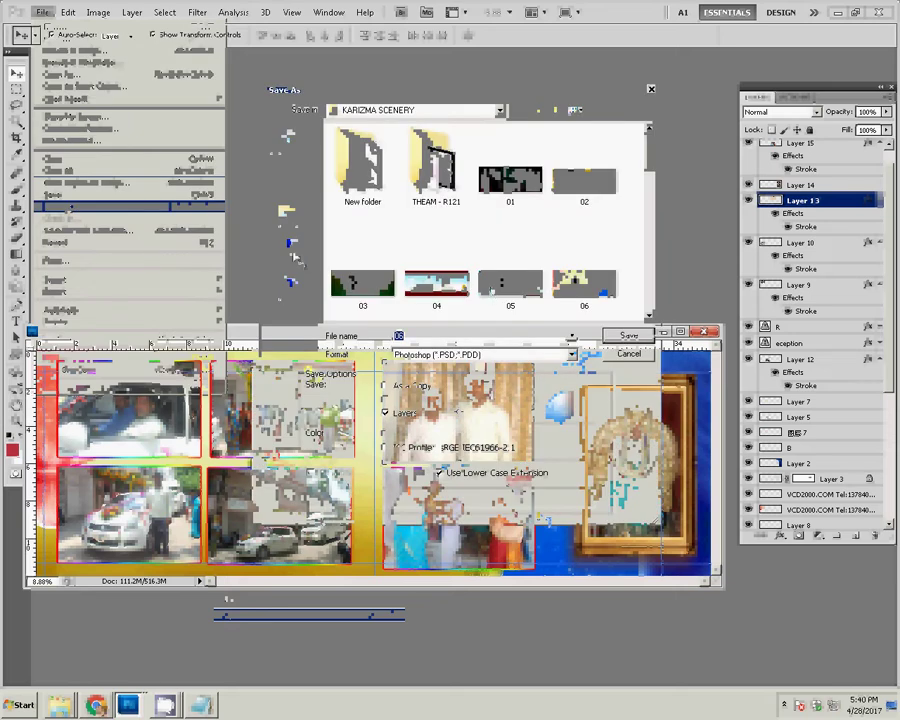
left_click(420, 110)
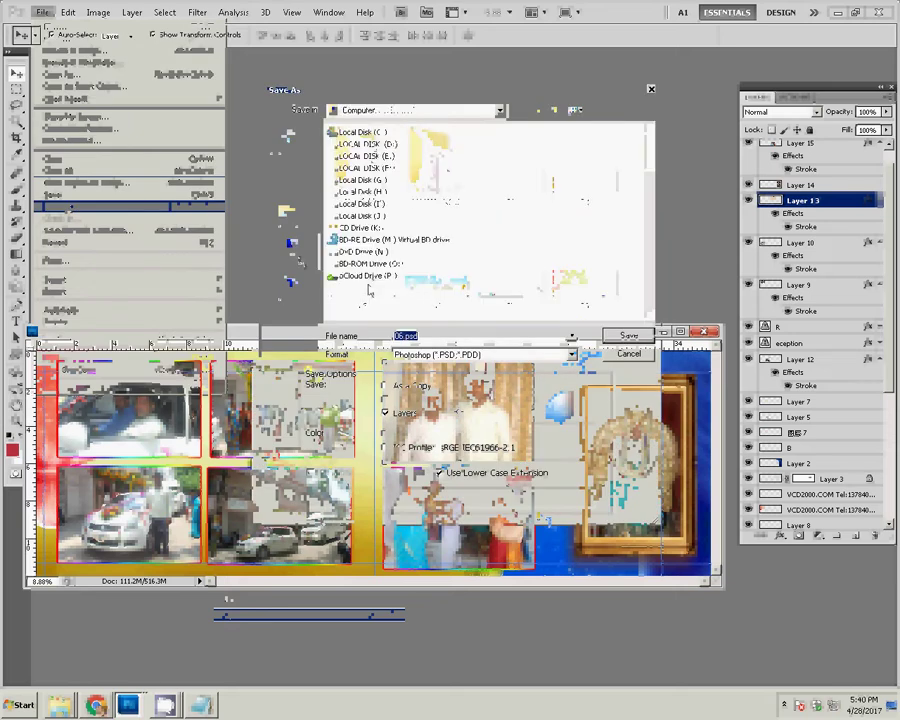
left_click(381, 204)
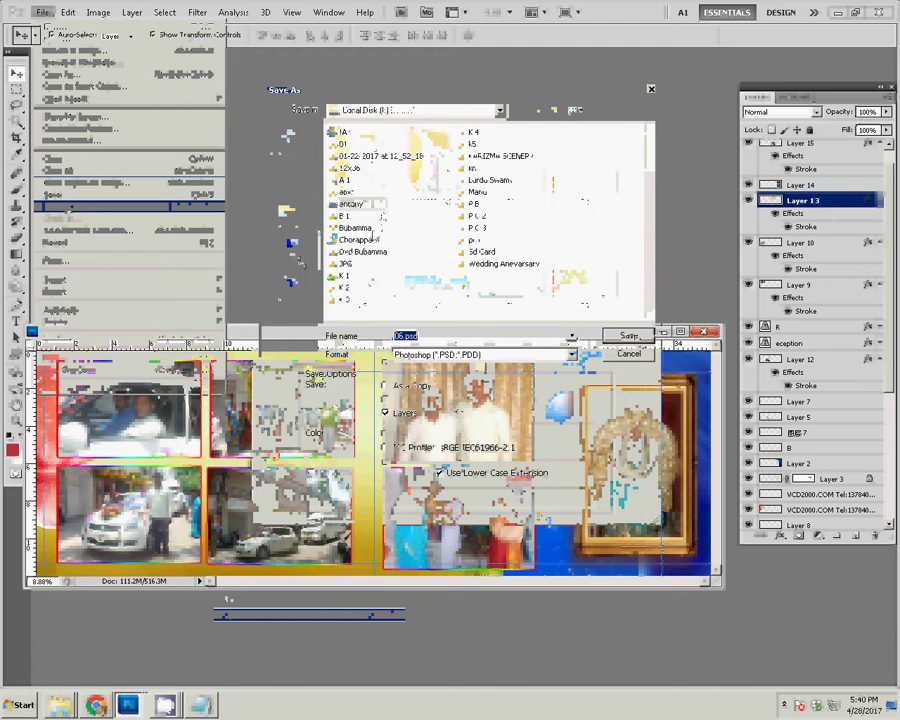
double_click(474, 145)
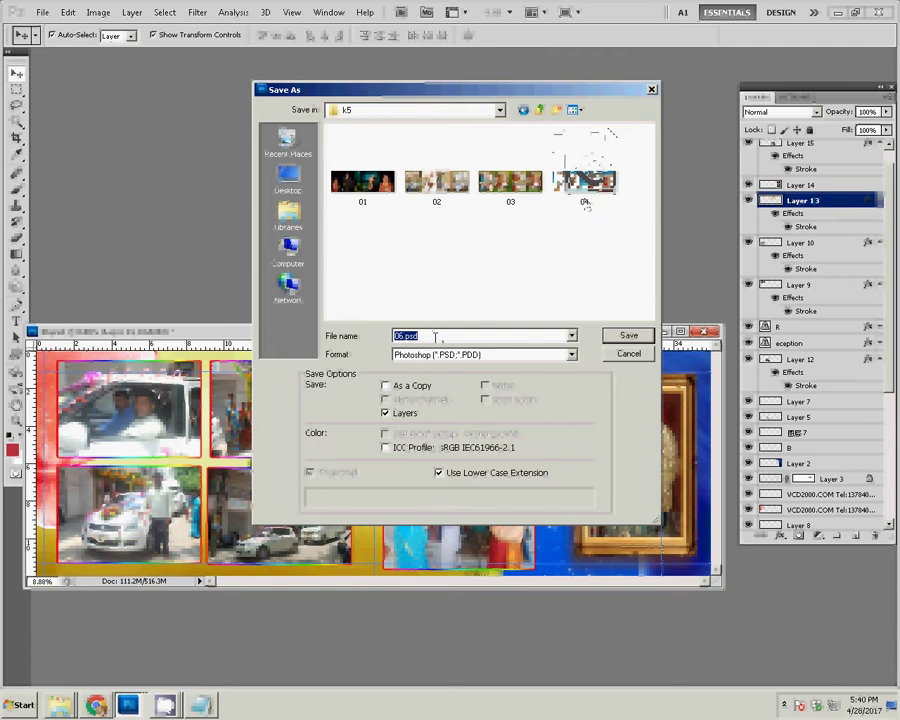
type("05")
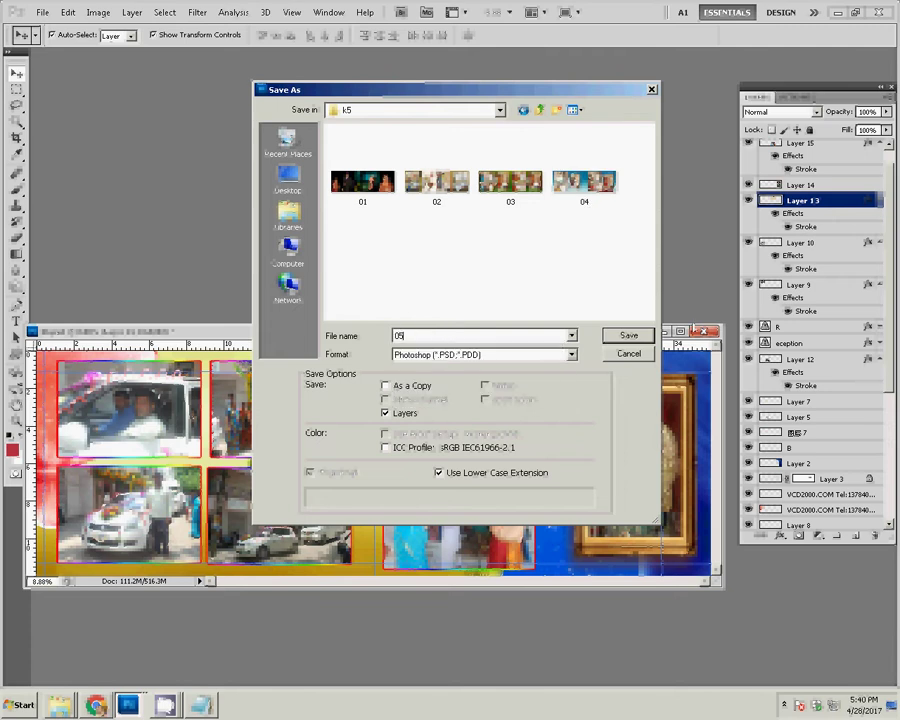
left_click(640, 337)
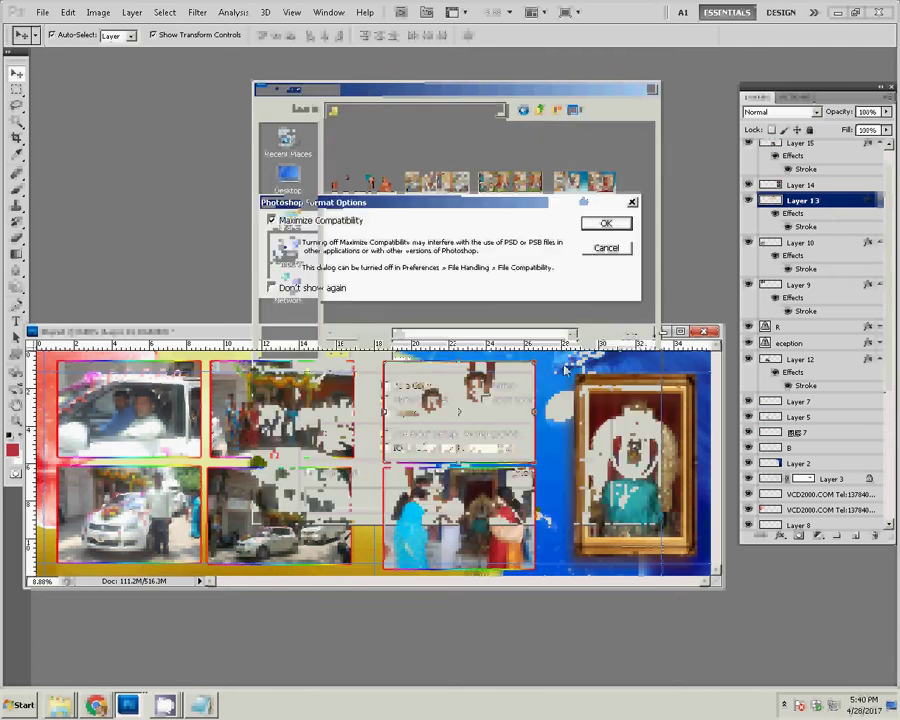
left_click(602, 226)
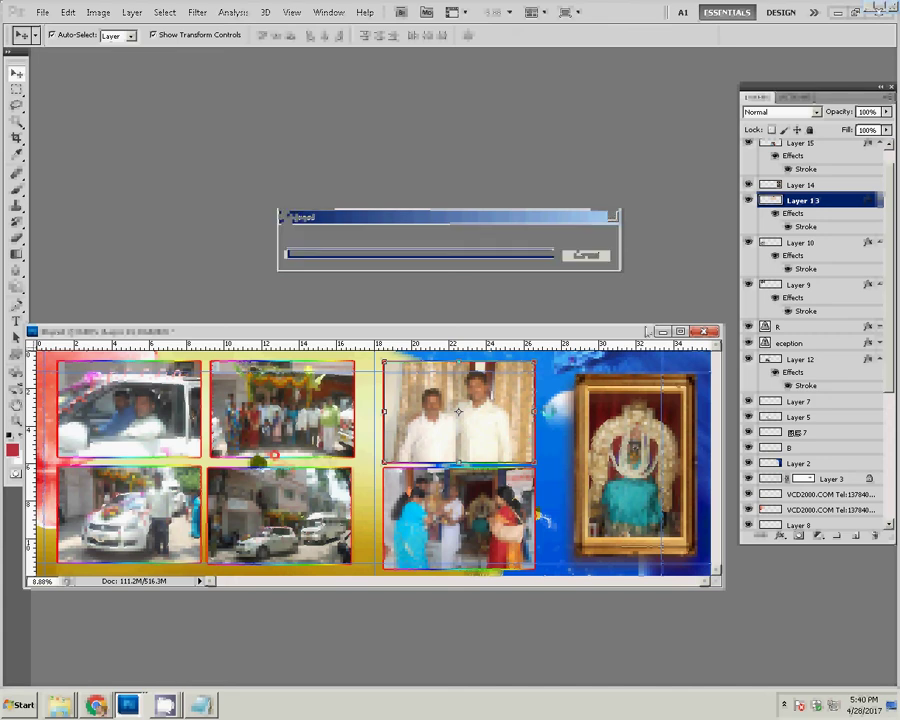
left_click(706, 333)
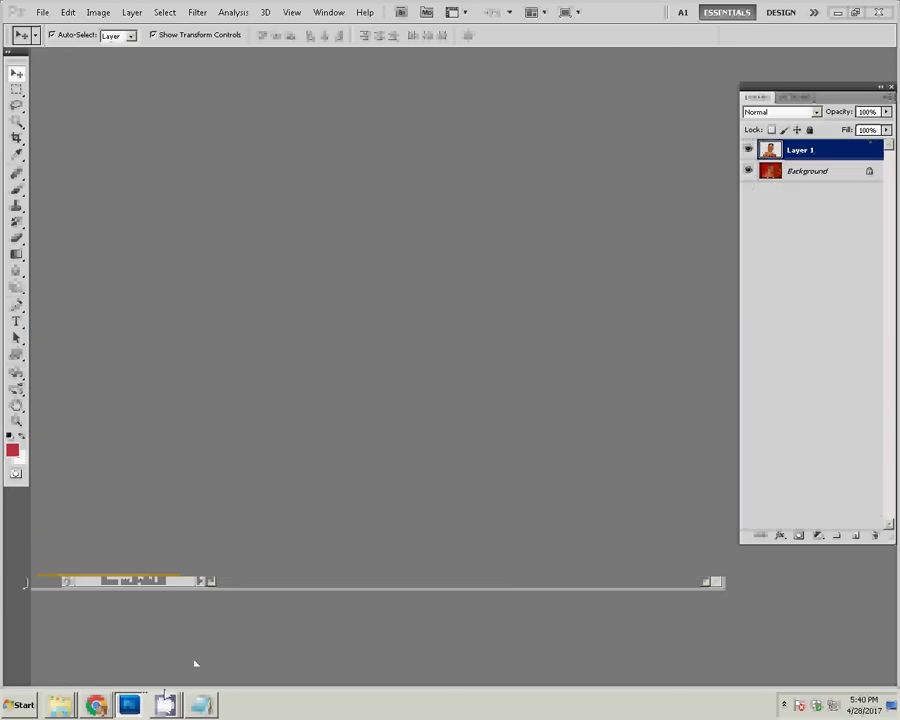